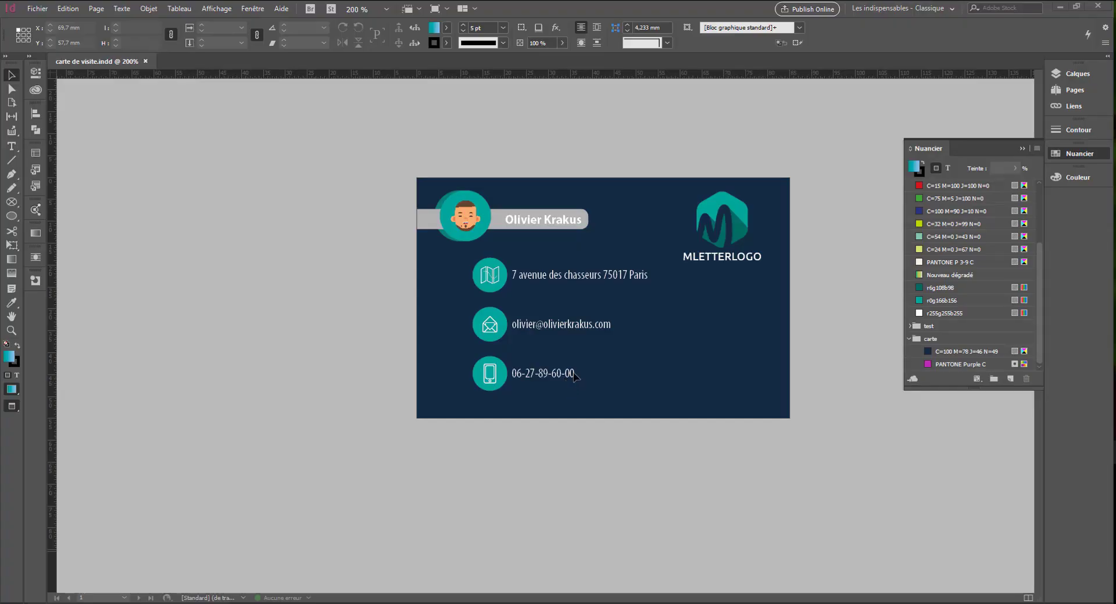
Select the objects around the avatar and show the Vernis and Calque 1 layers list.
drag(351, 121, 452, 231)
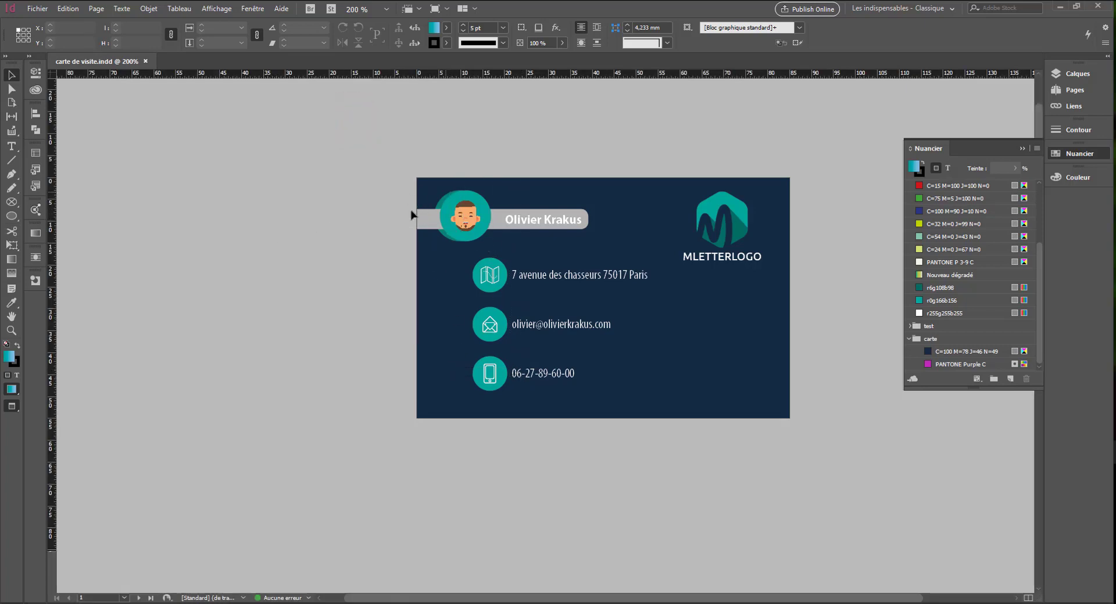
click(1056, 79)
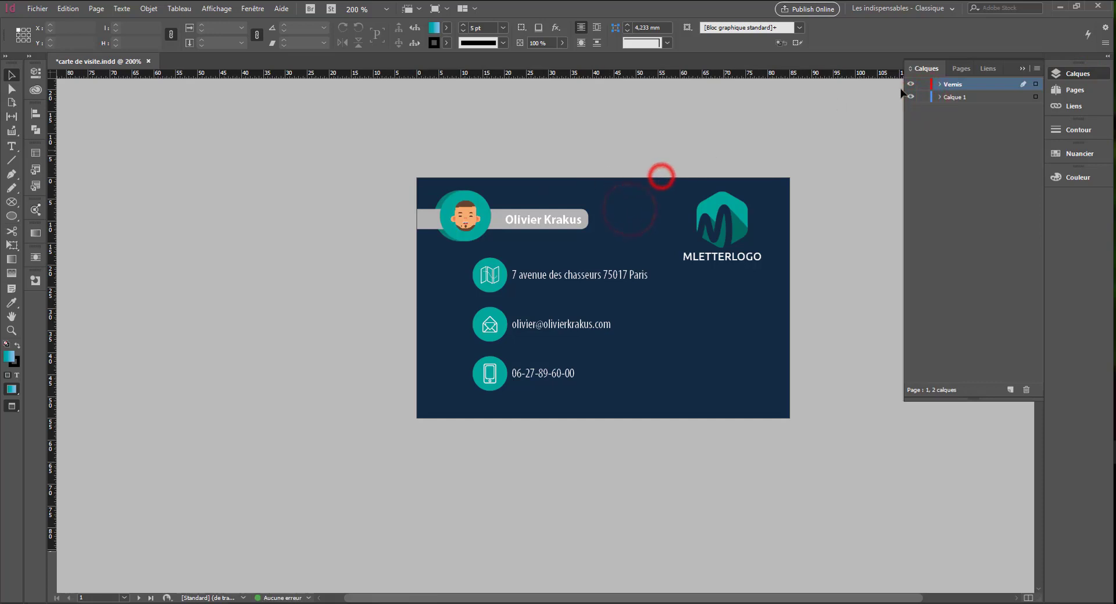
Delete the card's dark background rectangle and the three icon circles.
click(939, 97)
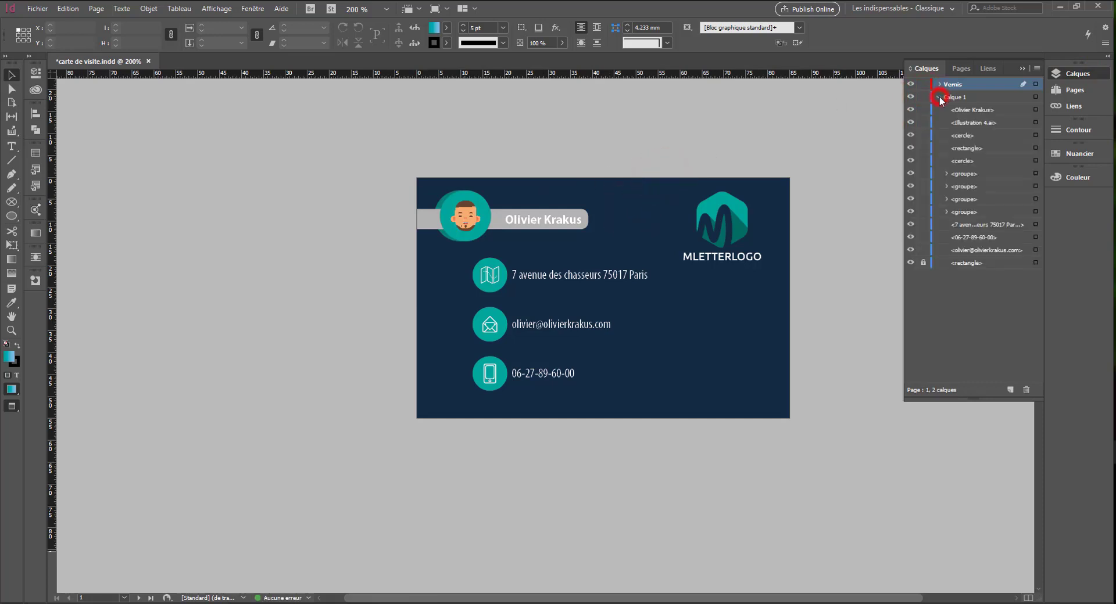
click(926, 265)
key(Delete)
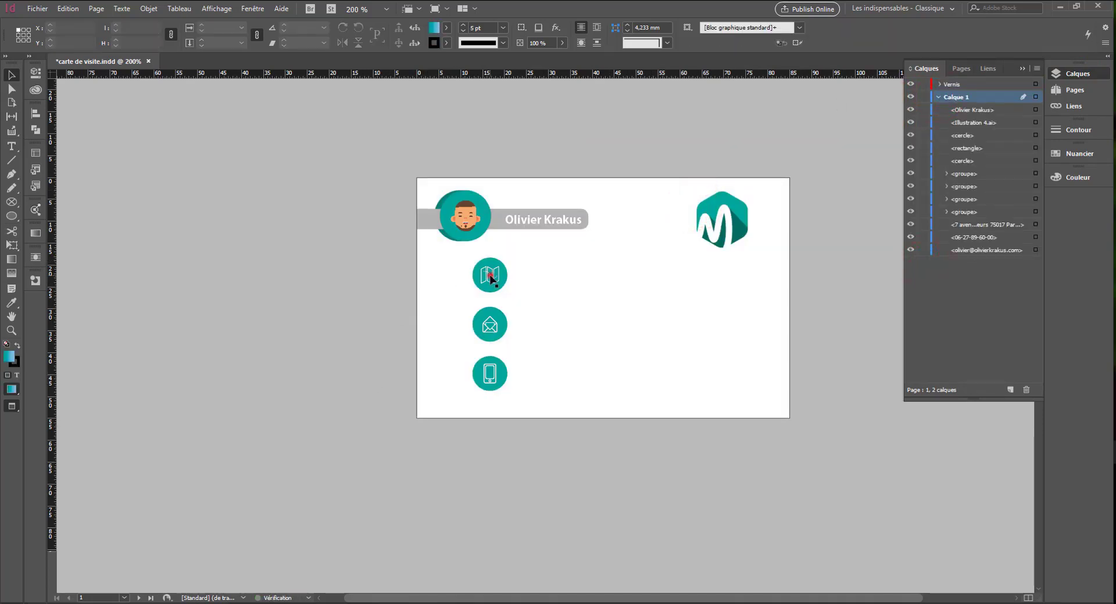
click(490, 275)
key(Delete)
click(490, 324)
key(Delete)
click(490, 374)
key(Delete)
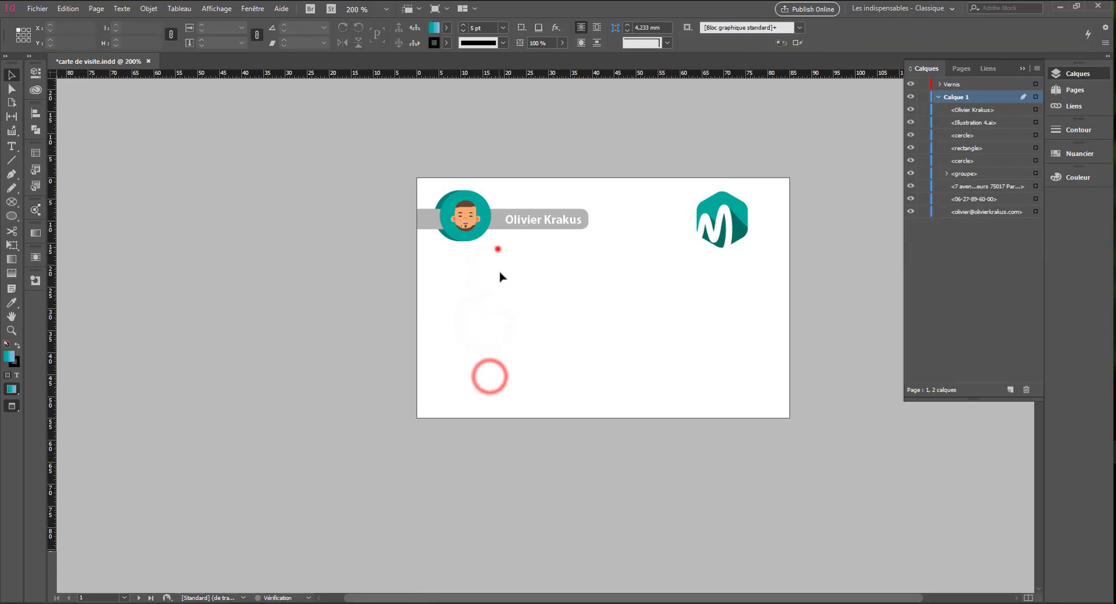
Apply the Noir swatch to the three contact text lines, then deselect them.
drag(500, 277, 616, 440)
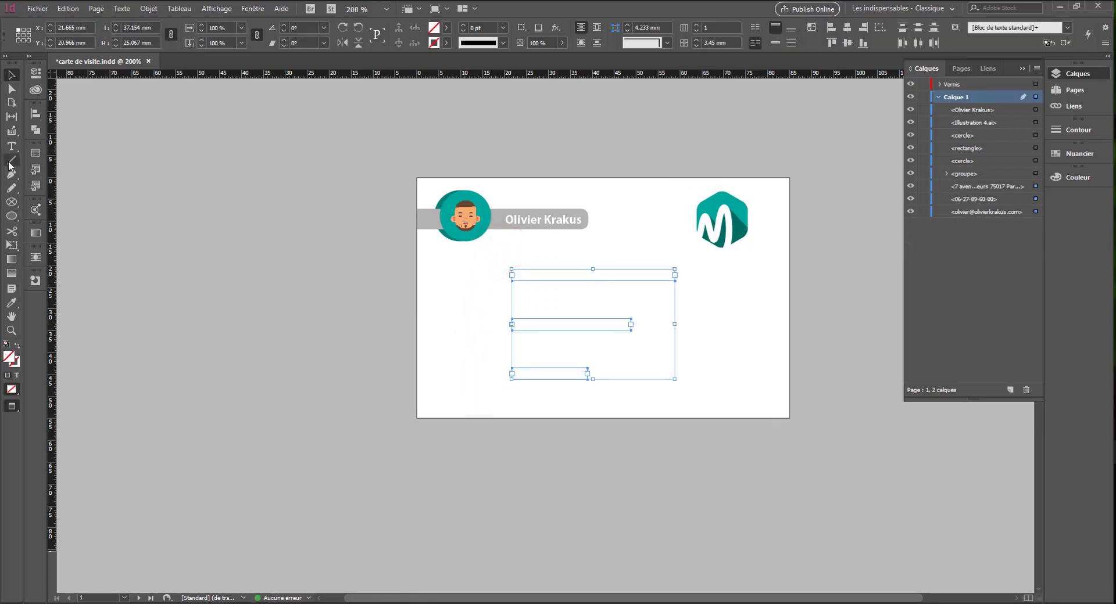
key(t)
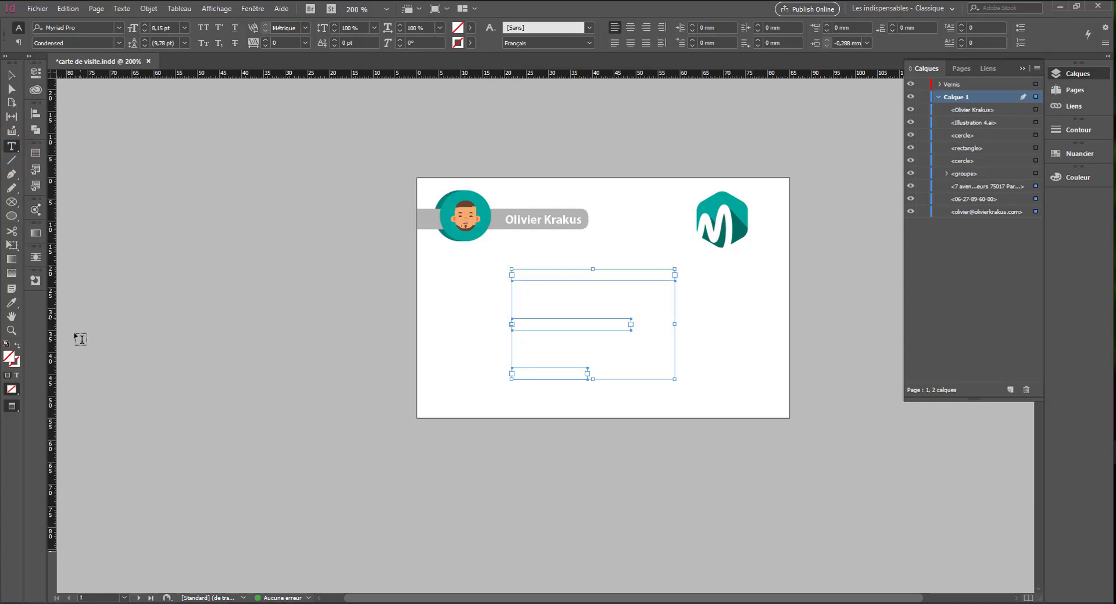
click(1078, 155)
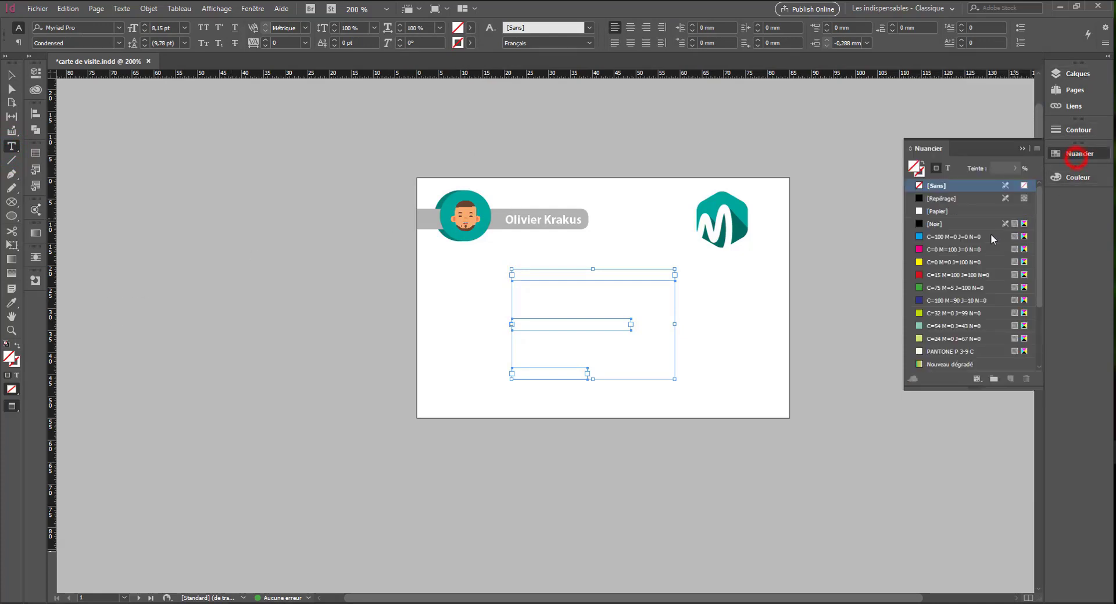
click(930, 224)
key(slash)
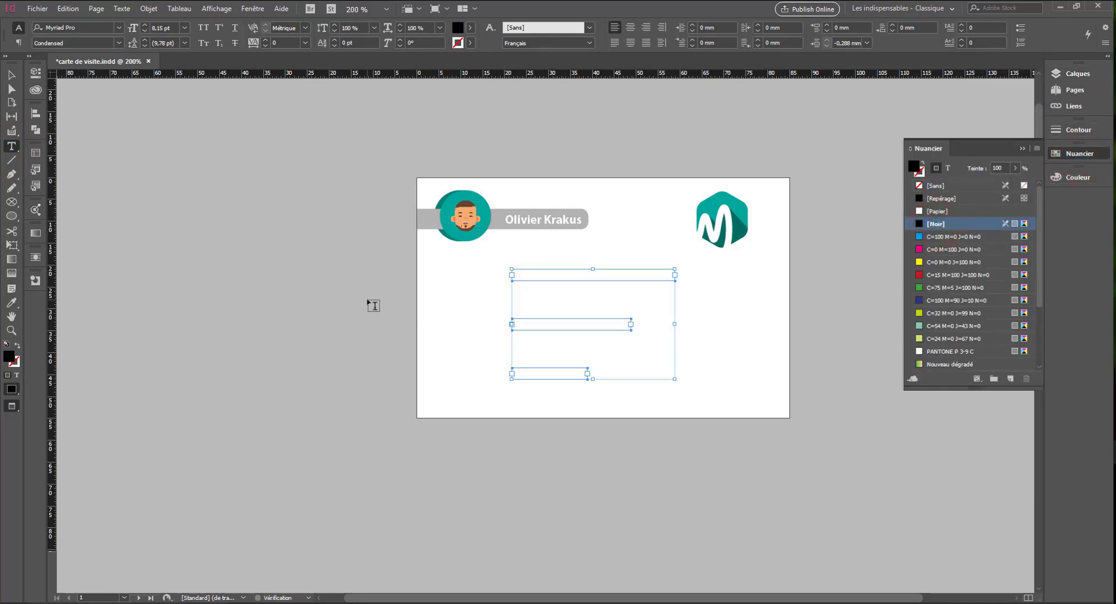
click(935, 225)
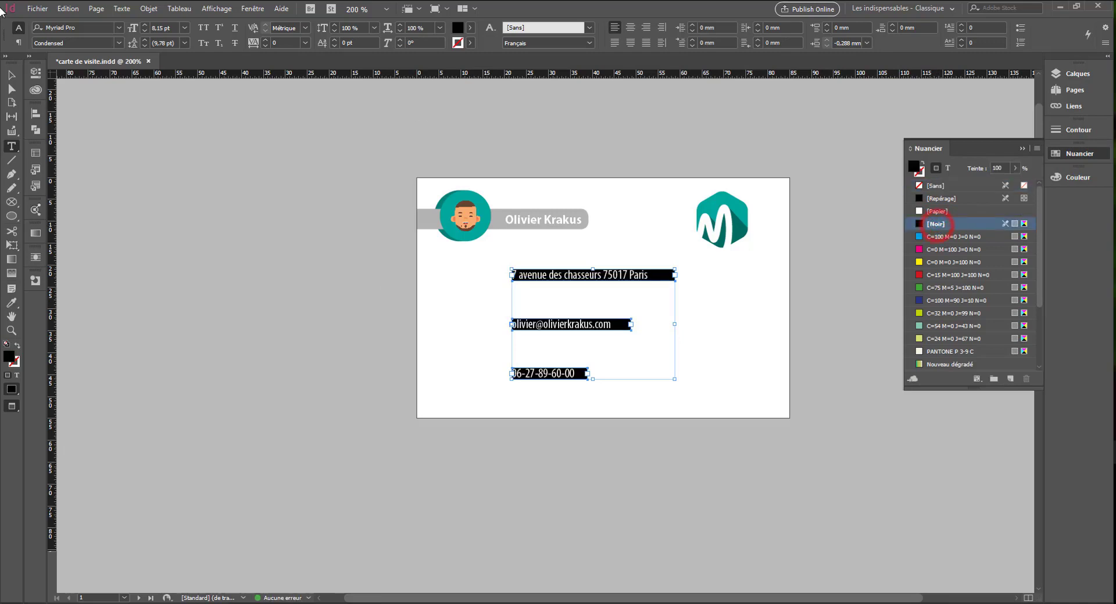
click(10, 75)
click(249, 186)
drag(324, 149, 554, 247)
Delete the avatar and grey name bar, and make the name text Noir.
click(553, 247)
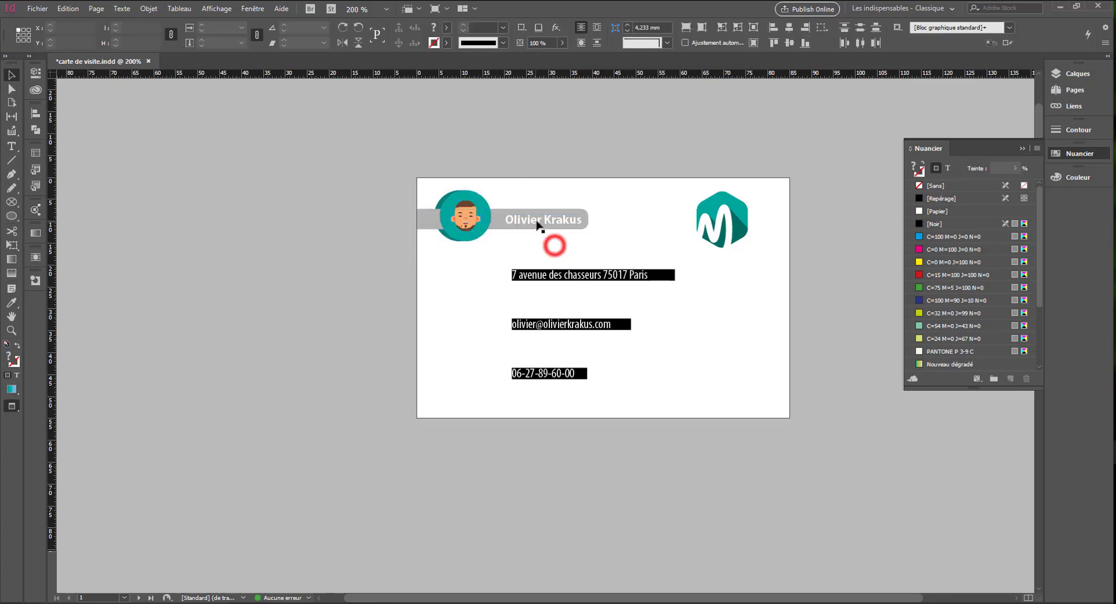
click(543, 225)
click(489, 209)
key(Delete)
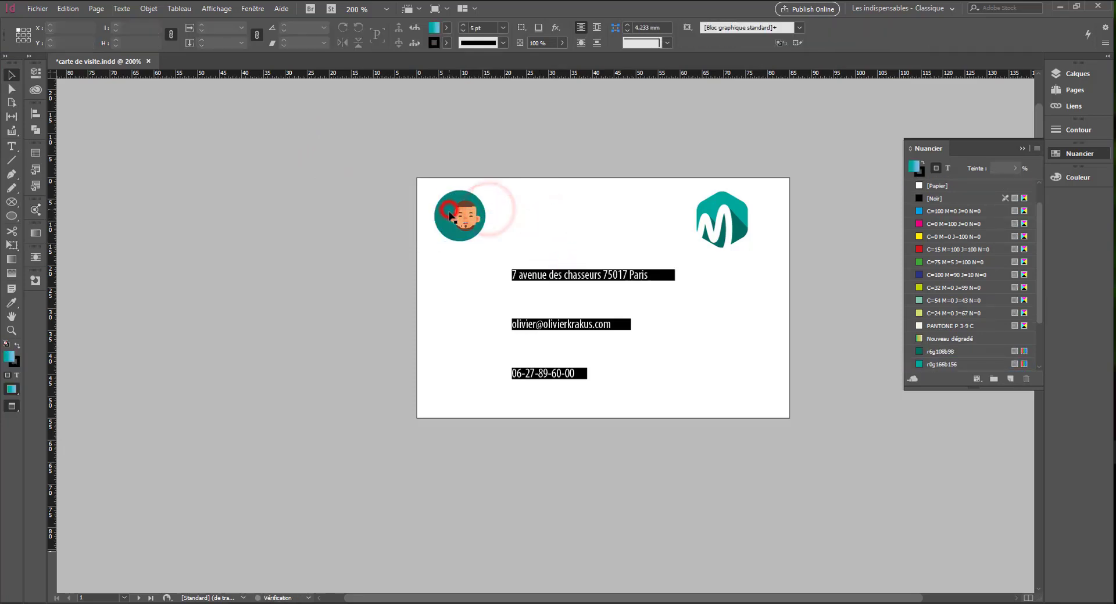
click(459, 216)
key(Delete)
click(552, 223)
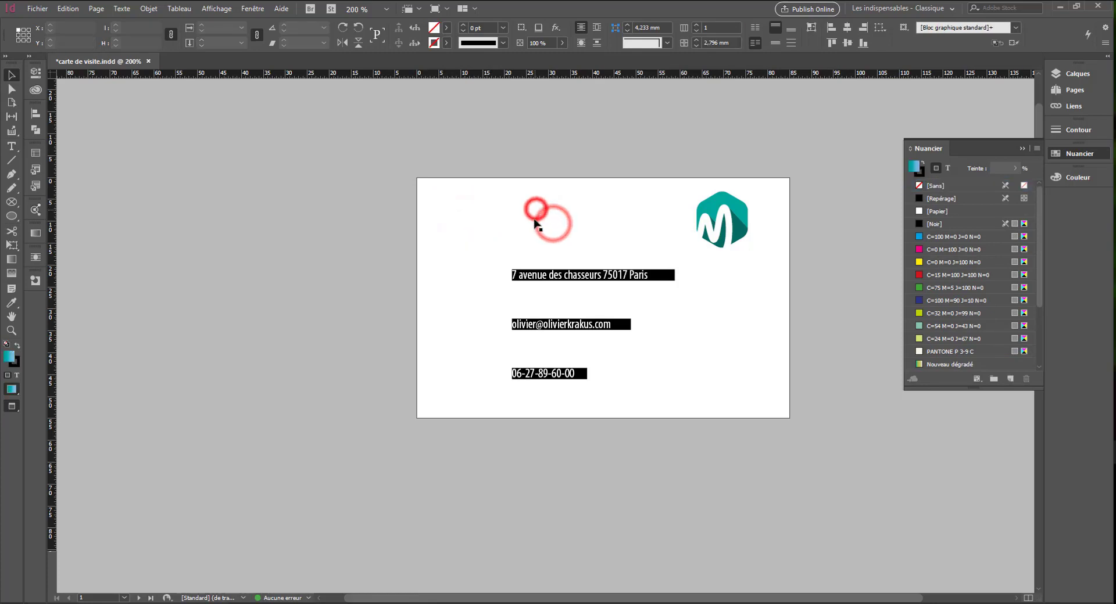
click(530, 218)
click(942, 225)
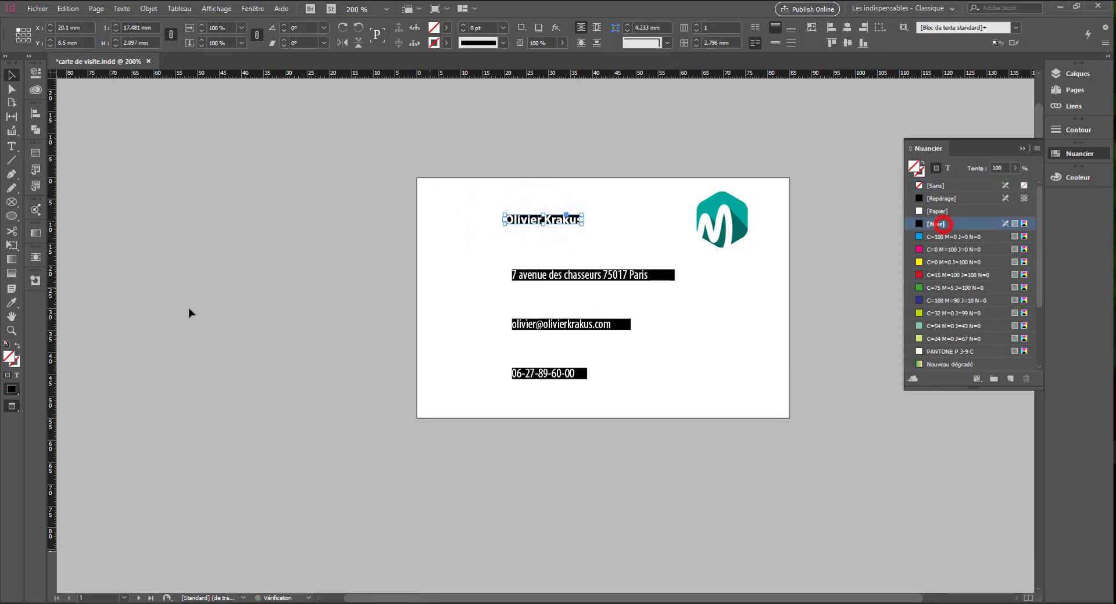
Zoom in on the logo, showing frame outlines, and select the logo group.
click(699, 221)
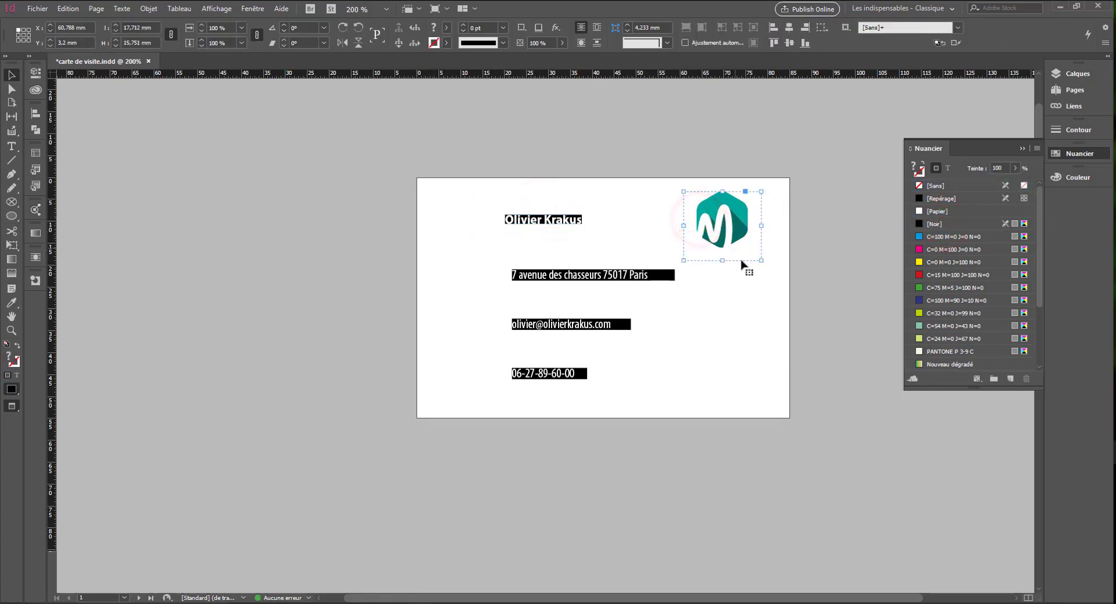
drag(740, 262, 762, 257)
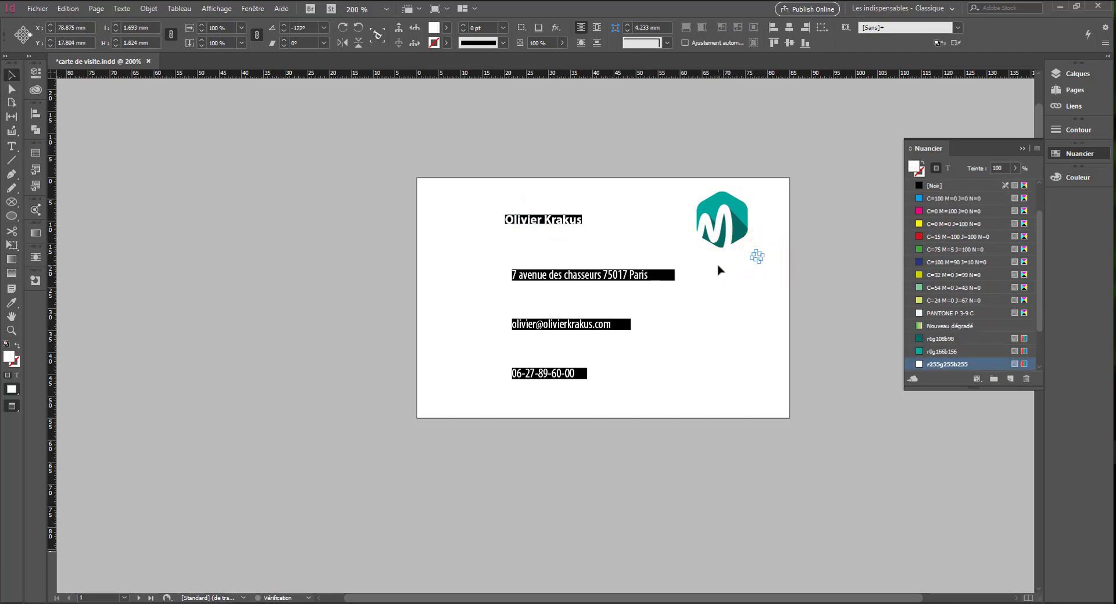
key(ctrl+equal)
key(ctrl+equal)
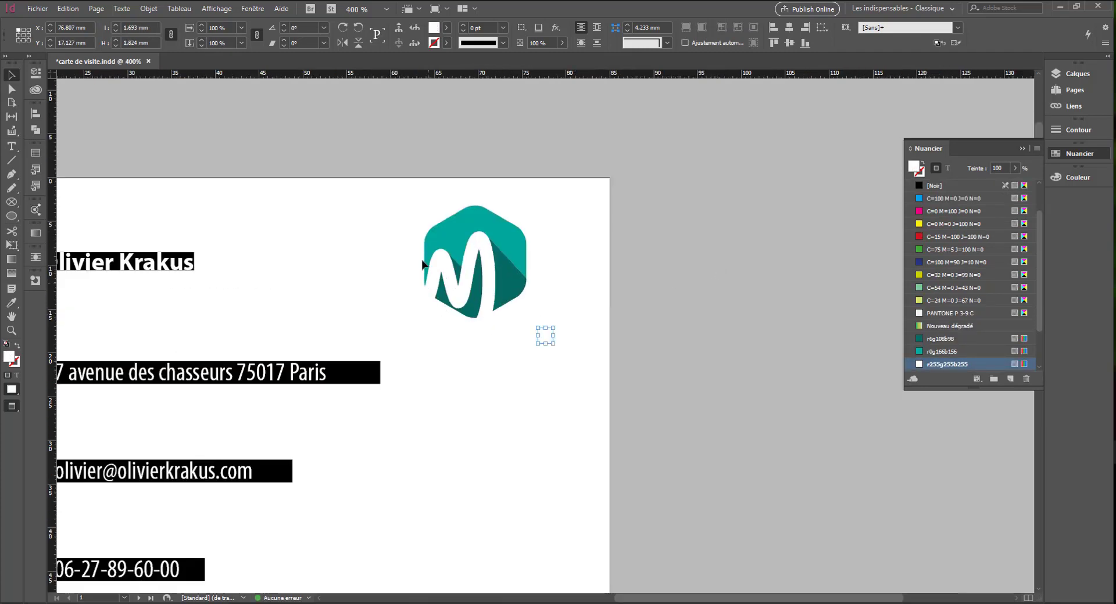
click(468, 242)
click(595, 184)
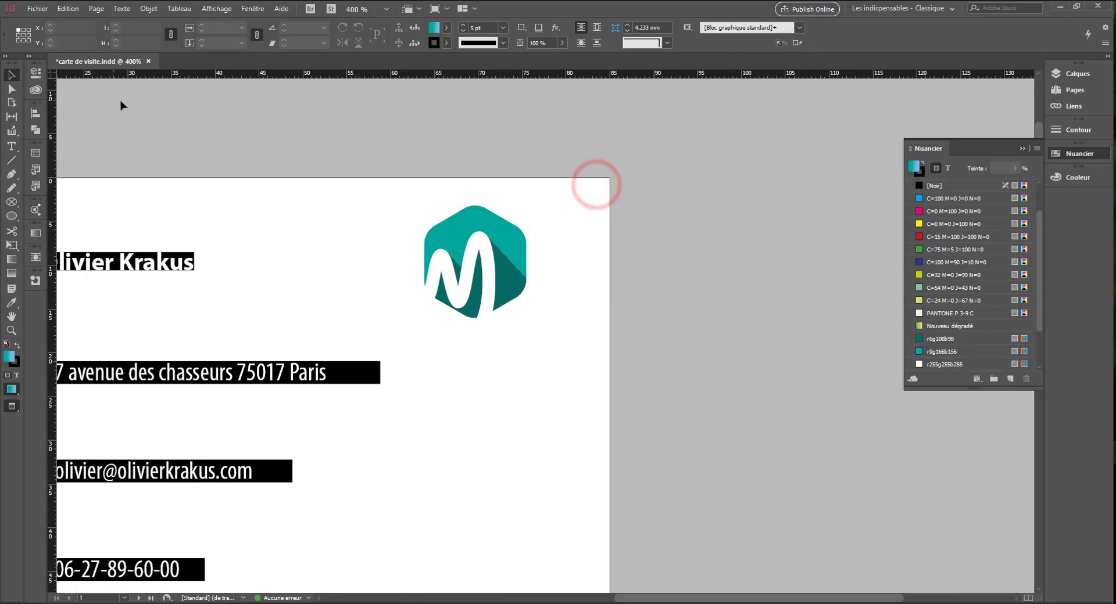
key(w)
click(508, 337)
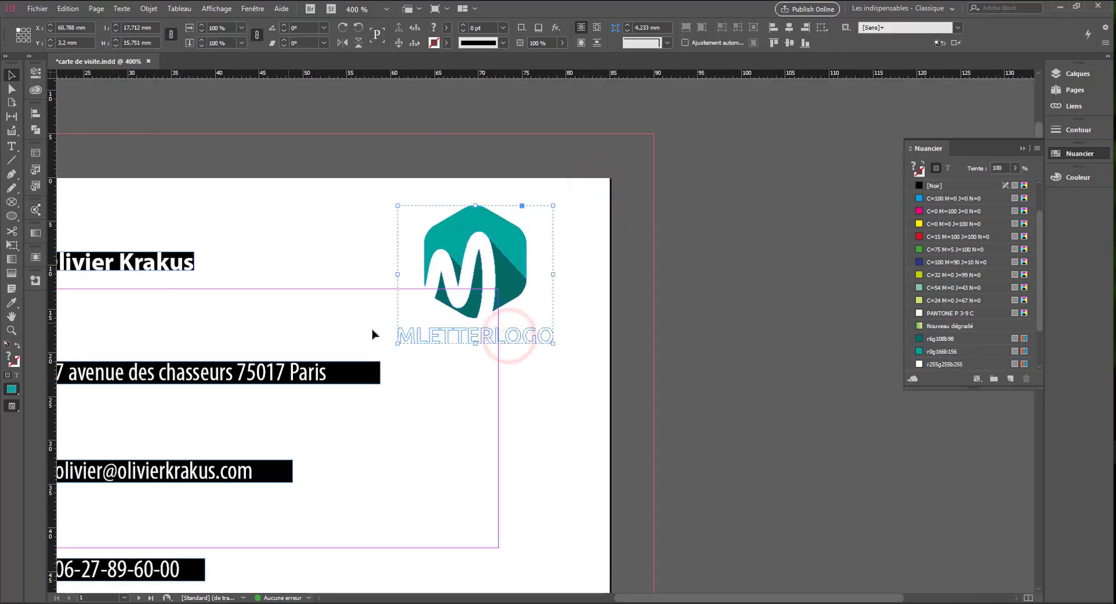
double_click(538, 345)
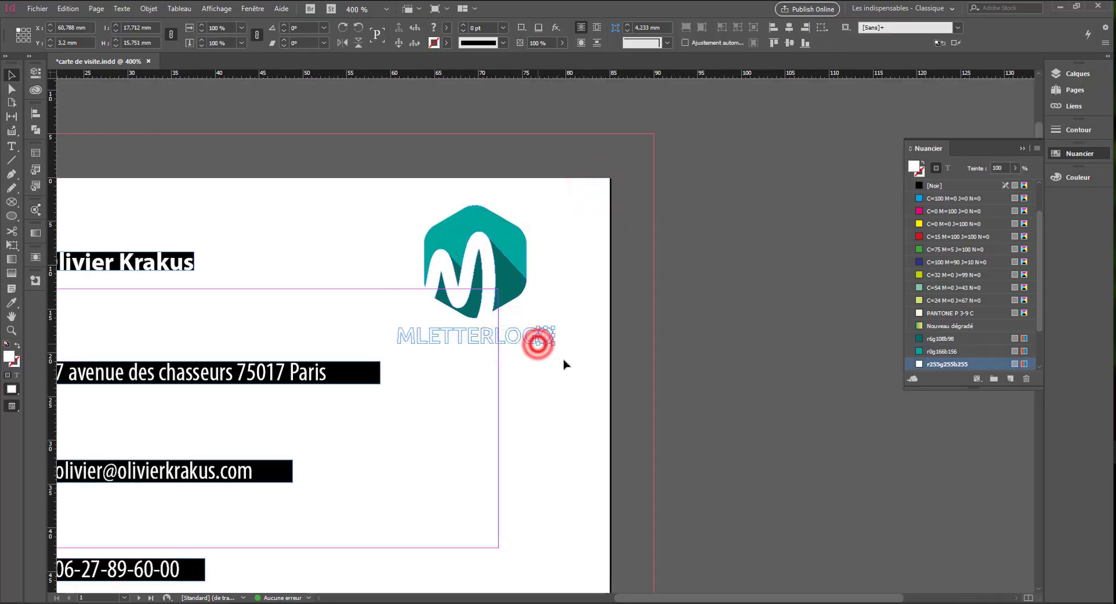
click(510, 340)
click(511, 336)
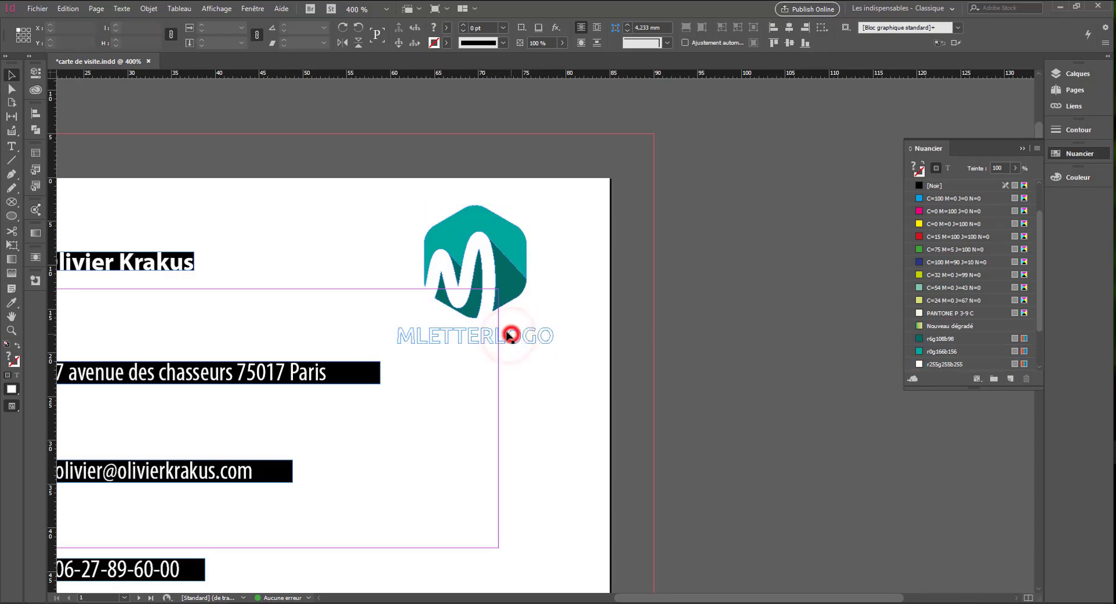
Ungroup the logo with Dissocier and make the MLETTERLOGO lettering Noir.
right_click(508, 279)
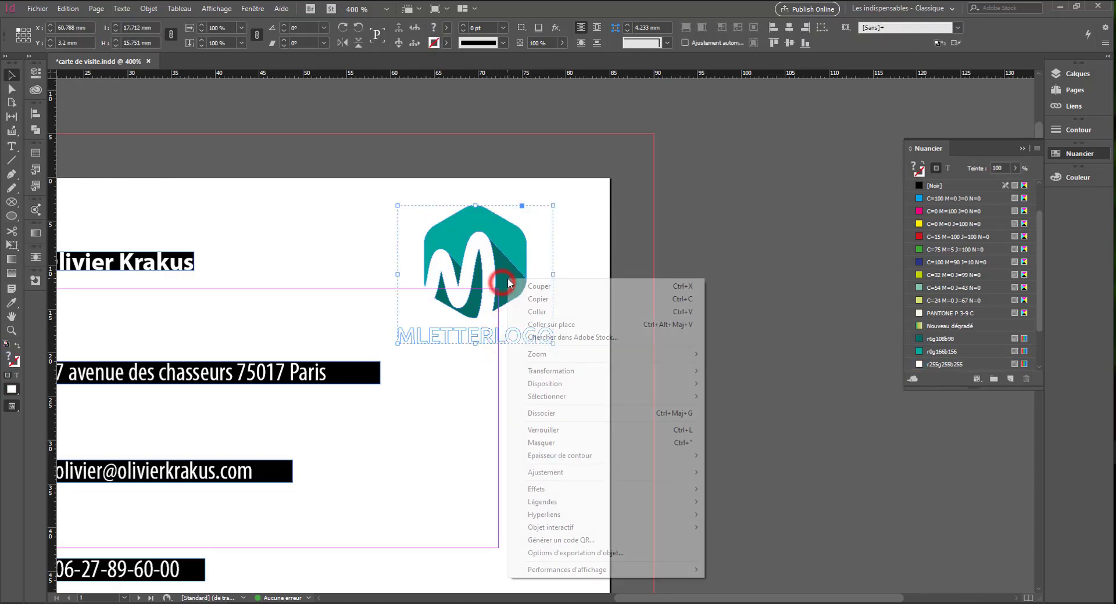
click(541, 413)
click(561, 335)
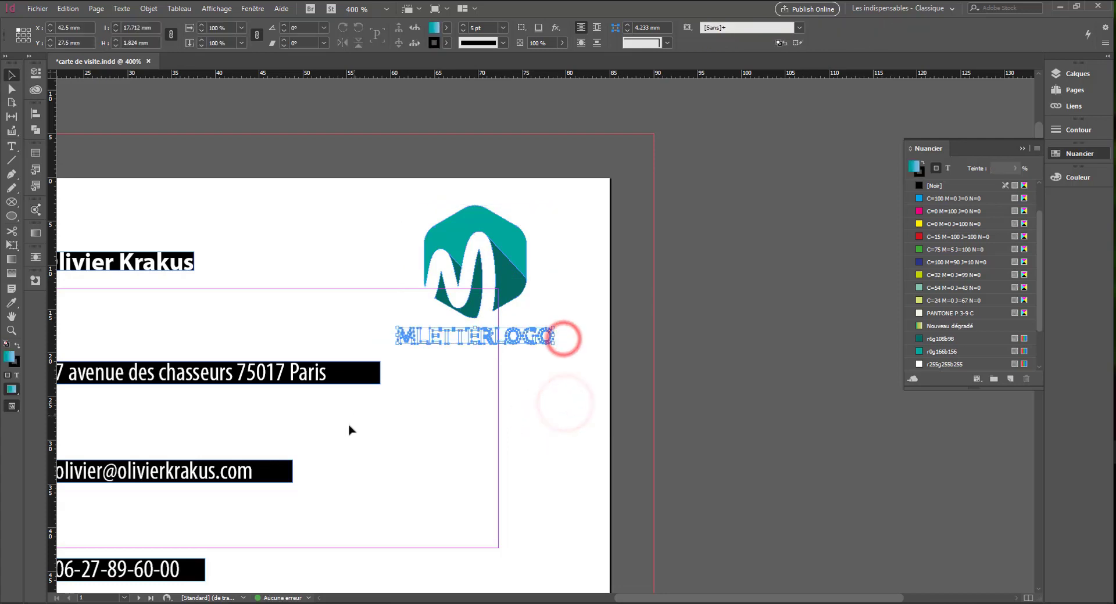
click(927, 186)
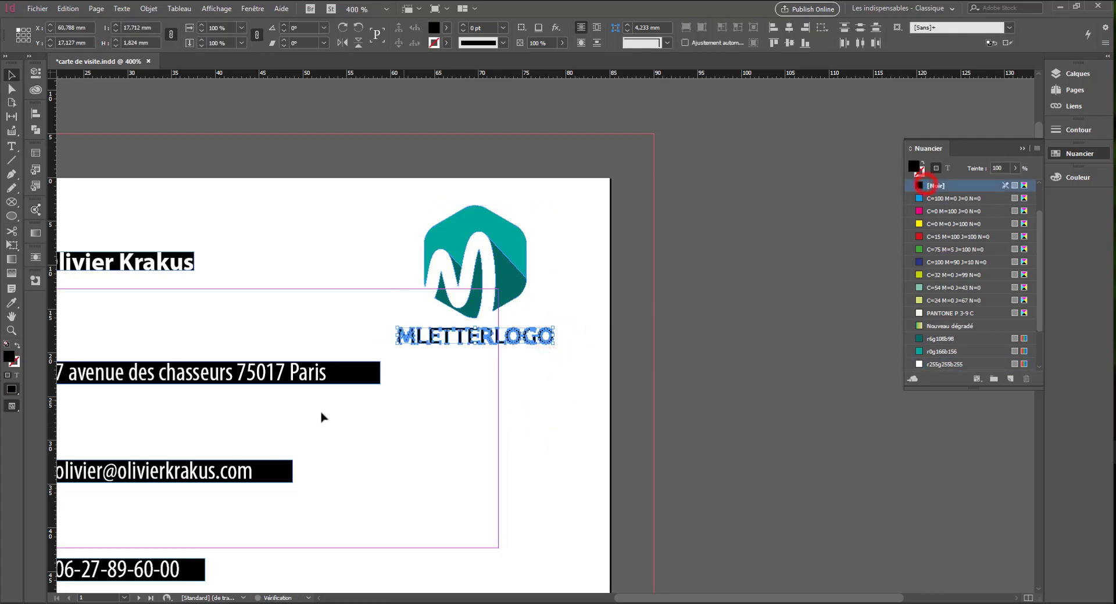
click(281, 315)
drag(324, 216, 585, 337)
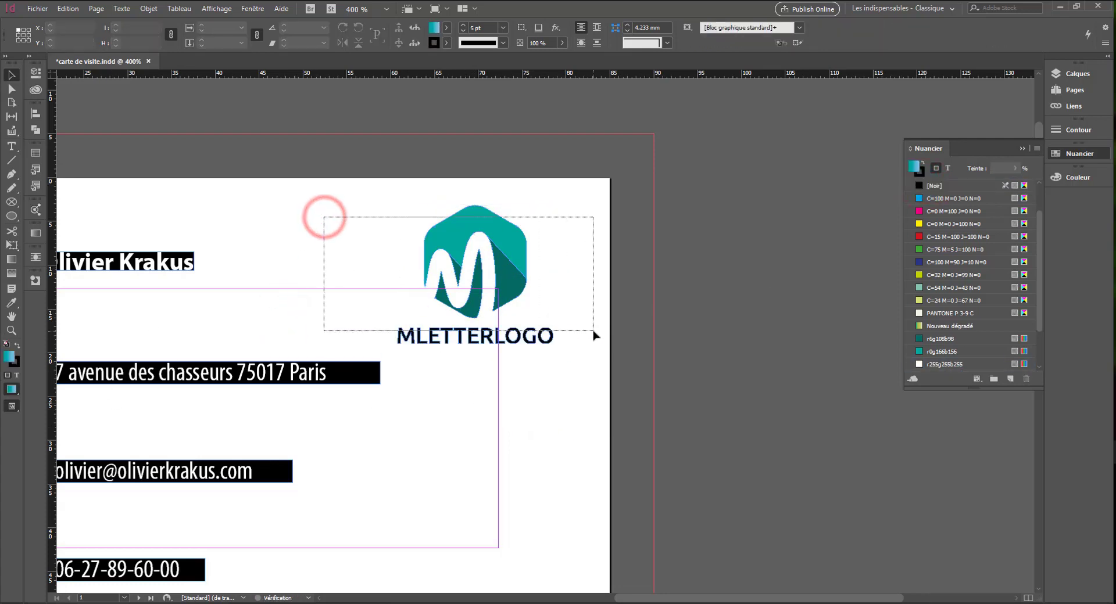
click(585, 338)
Bring page 2 into view and select its background rectangle.
key(ctrl+0)
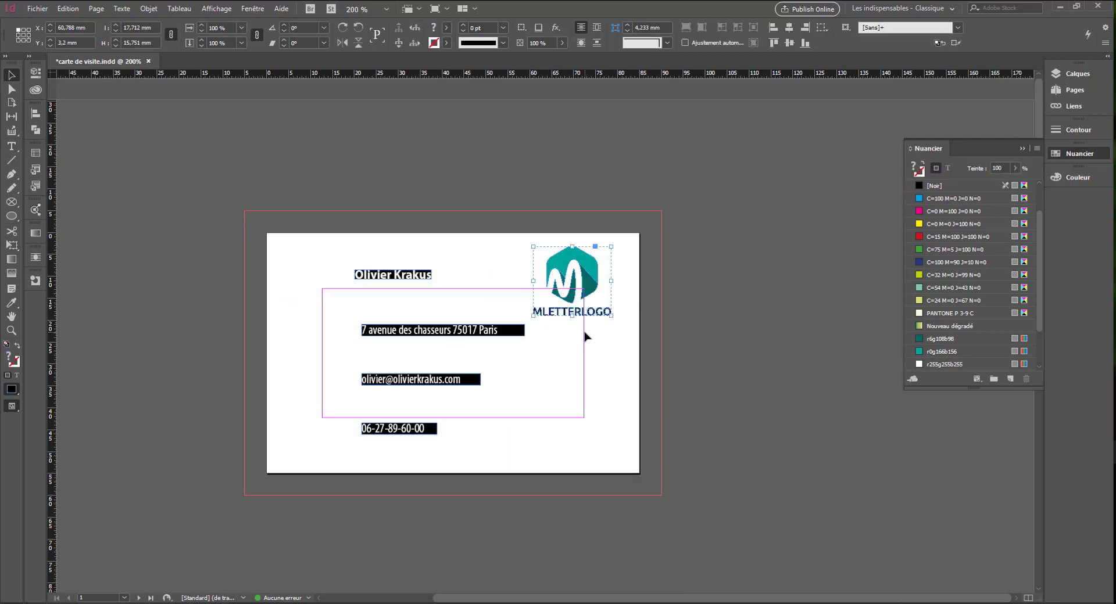
scroll(453, 437, down, 2)
scroll(454, 436, up, 3)
drag(509, 411, 489, 263)
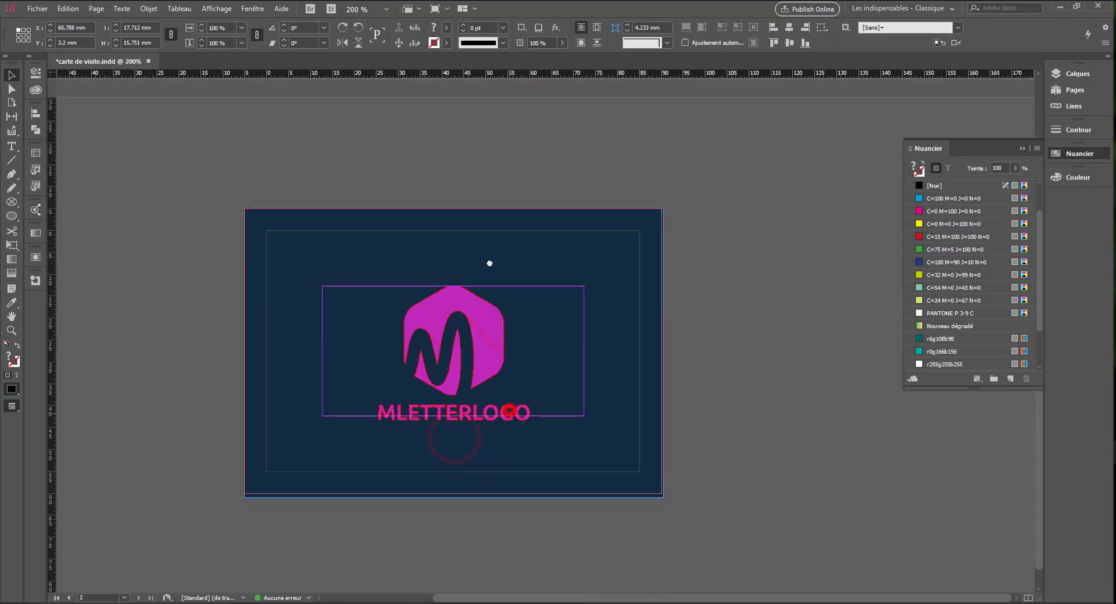
click(472, 362)
click(604, 343)
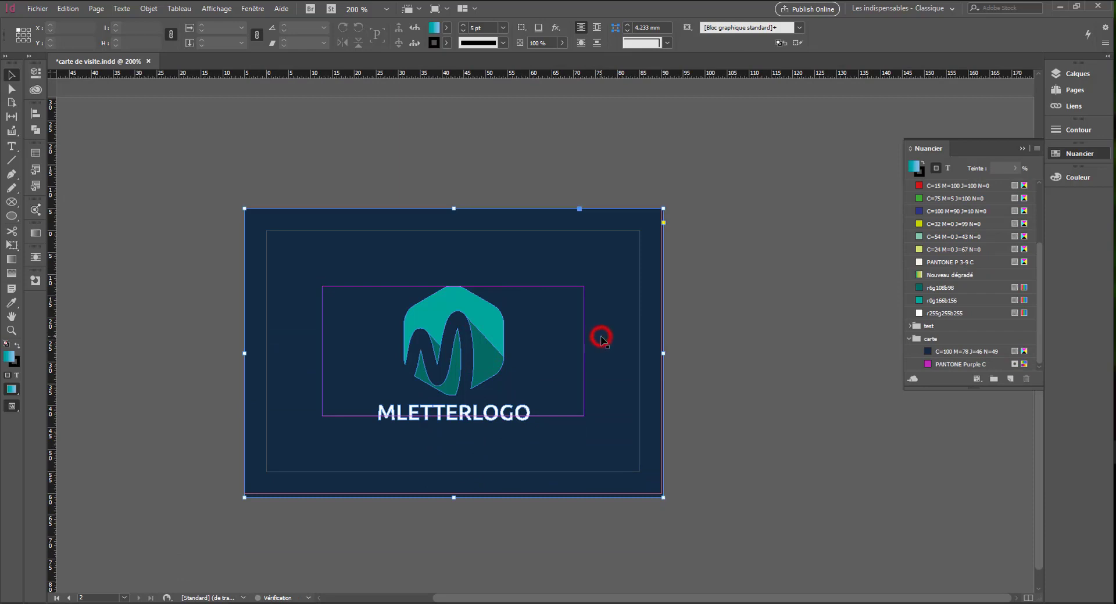
key(ctrl+z)
key(ctrl+shift+z)
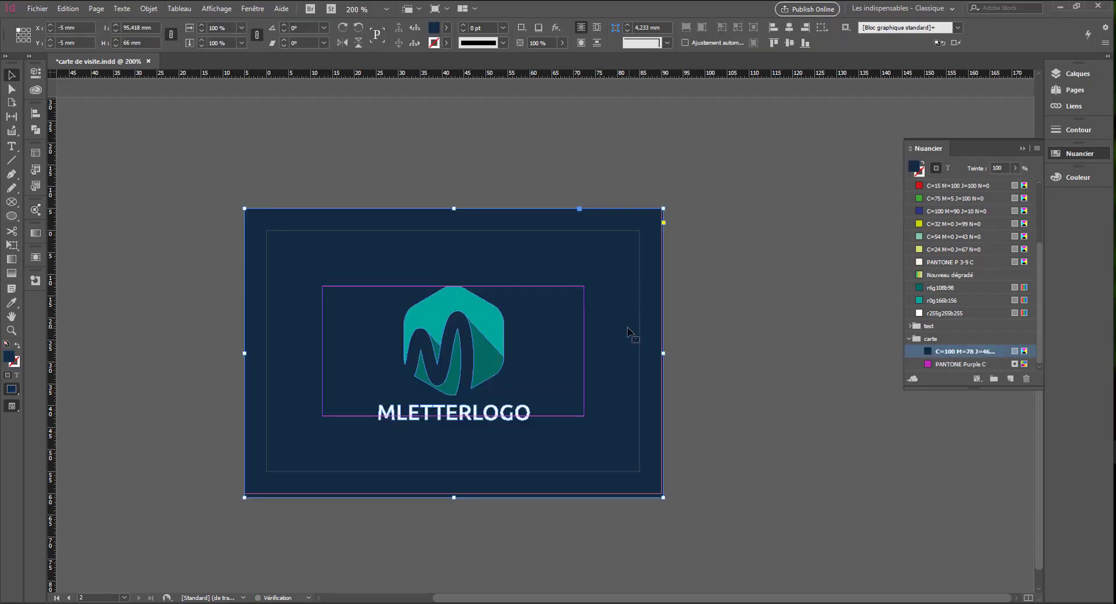
click(627, 329)
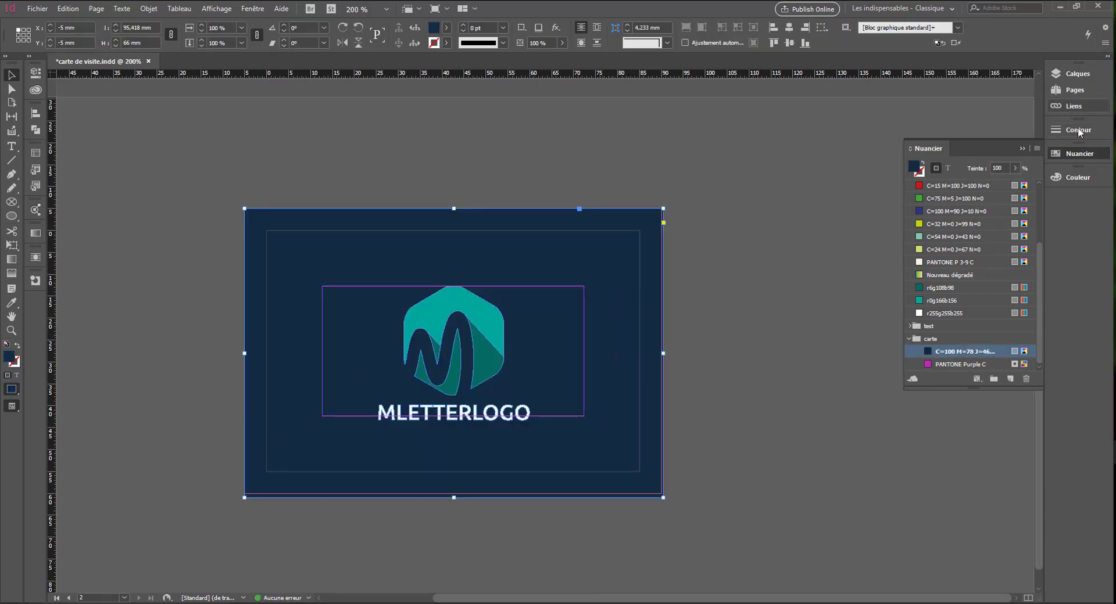
Fill the back-page background with Noir, then scroll back to the front page.
click(1075, 178)
click(1069, 154)
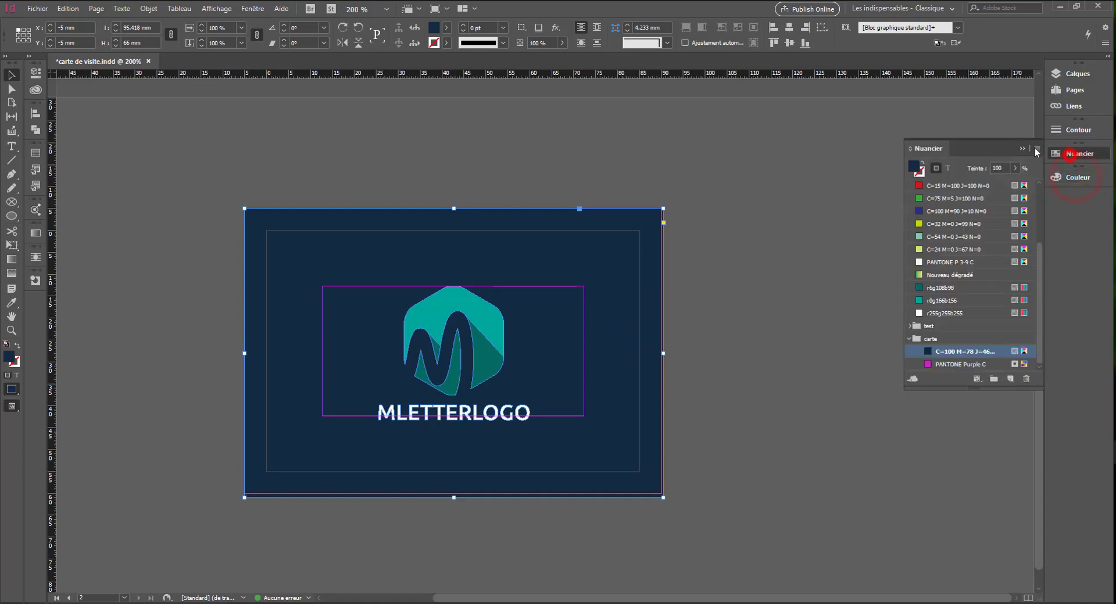
scroll(922, 326, up, 3)
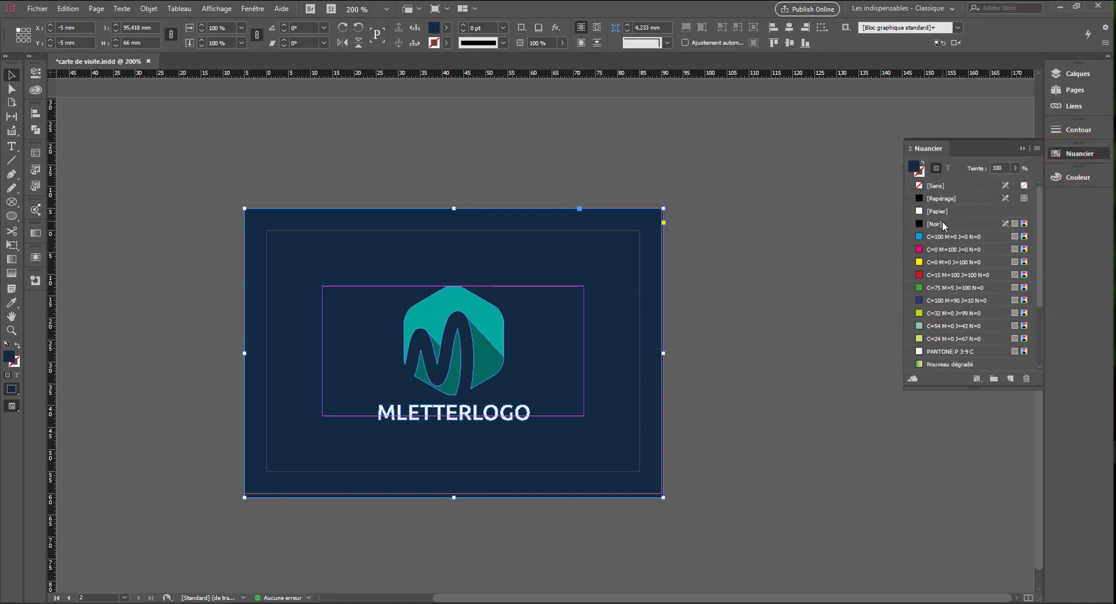
click(942, 225)
click(11, 75)
click(158, 135)
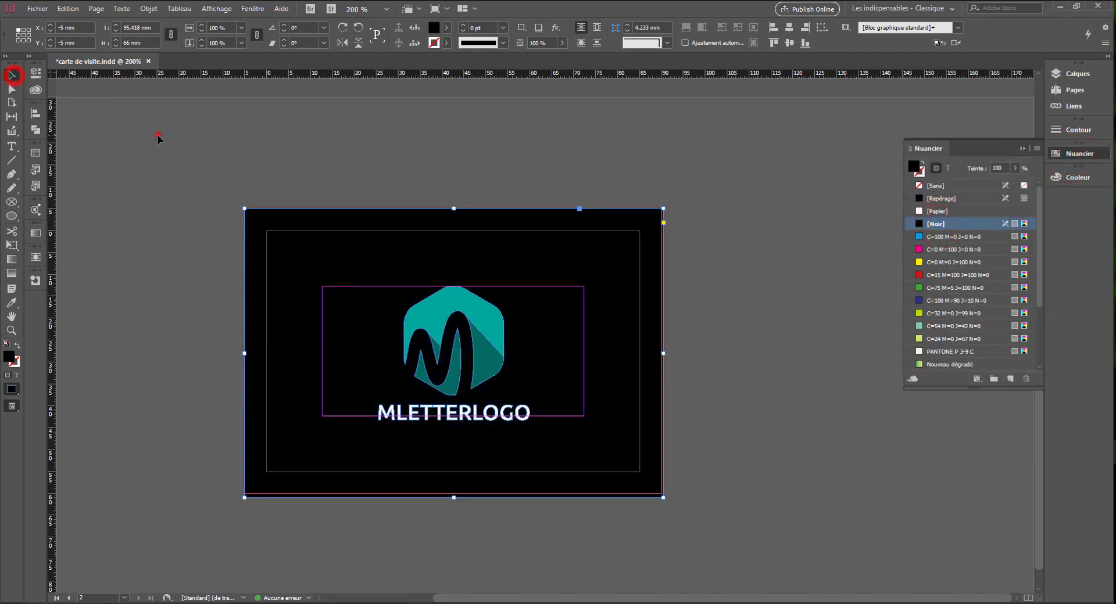
scroll(199, 345, up, 3)
scroll(204, 343, up, 5)
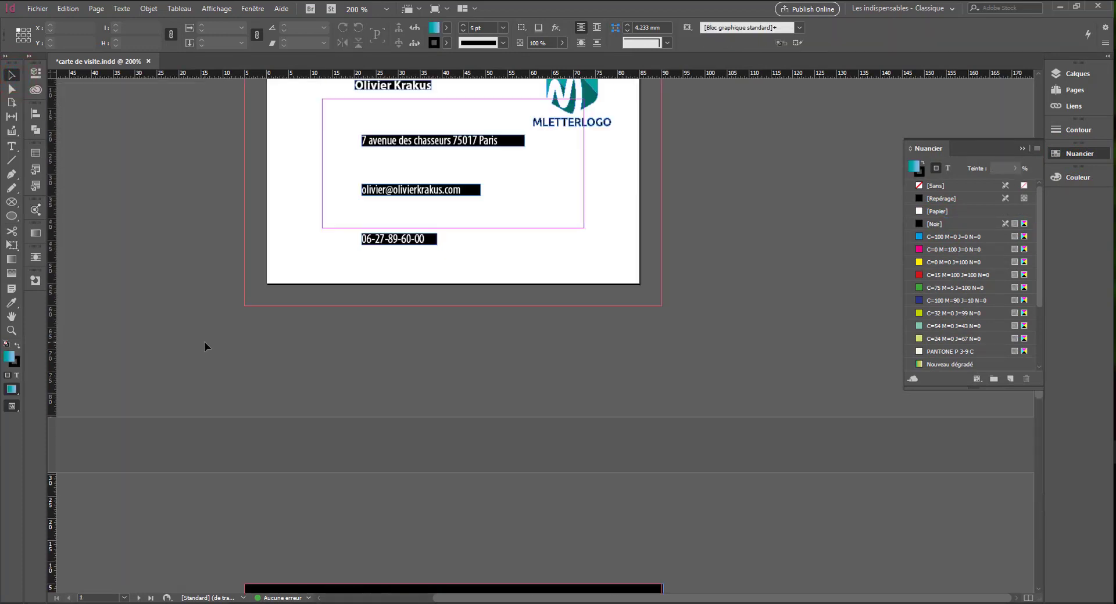
scroll(204, 342, up, 3)
scroll(207, 338, down, 3)
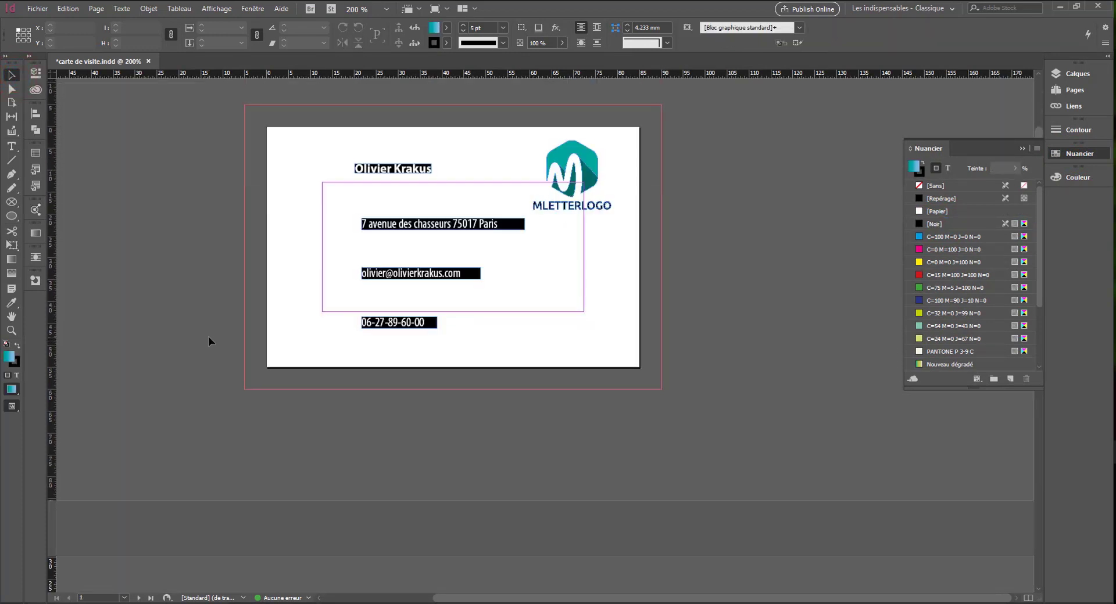
Nudge the front logo slightly up and right, and select the contact text frames.
click(584, 173)
drag(596, 177, 604, 167)
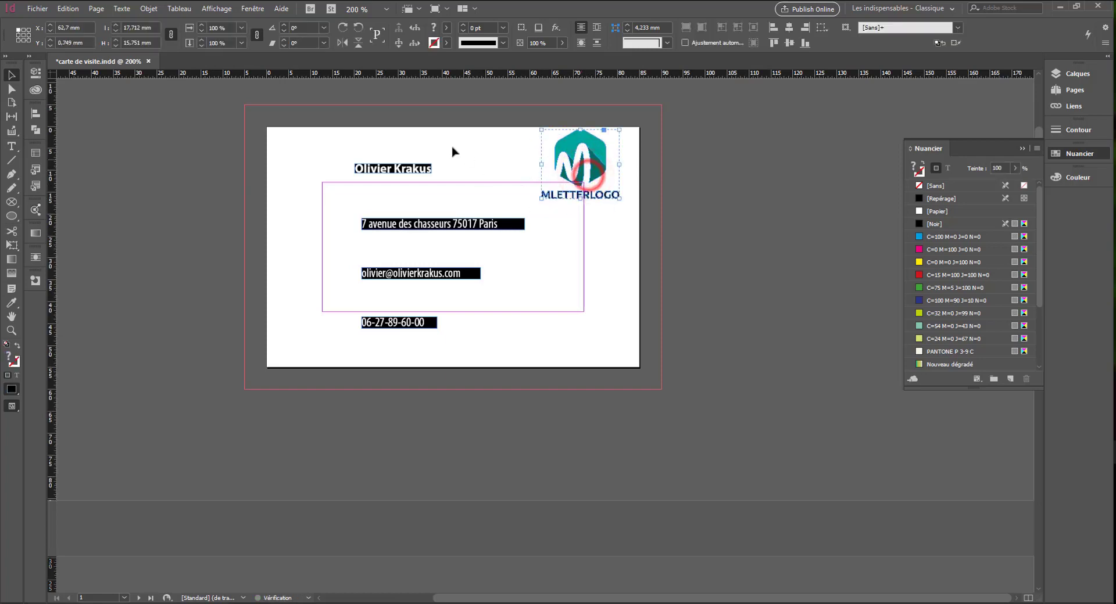
drag(304, 140, 451, 309)
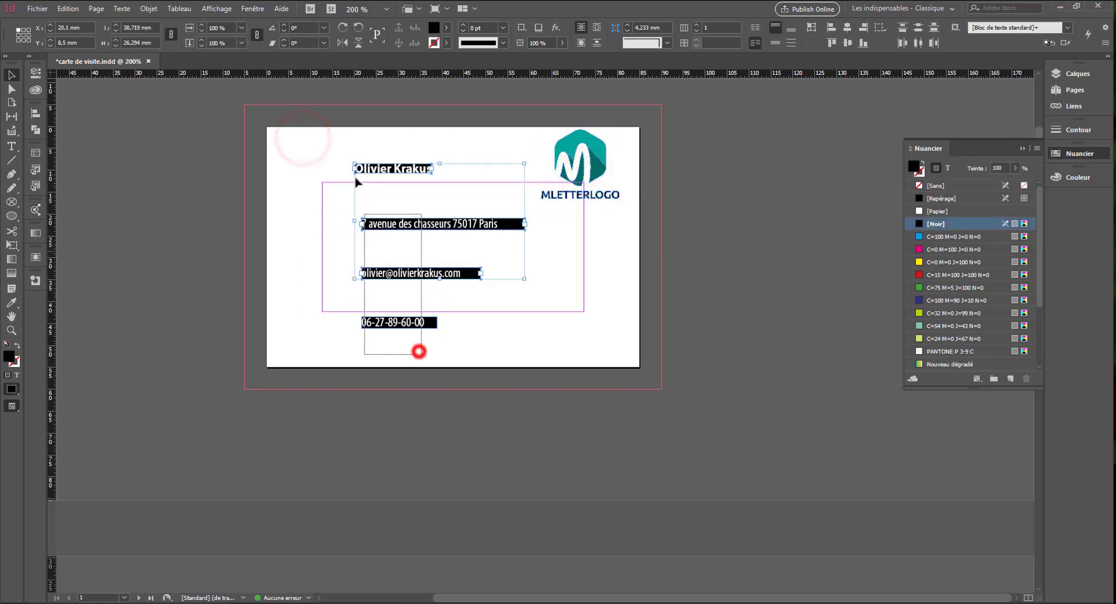
mouse_move(418, 351)
mouse_down()
mouse_move(412, 169)
mouse_move(456, 169)
mouse_up()
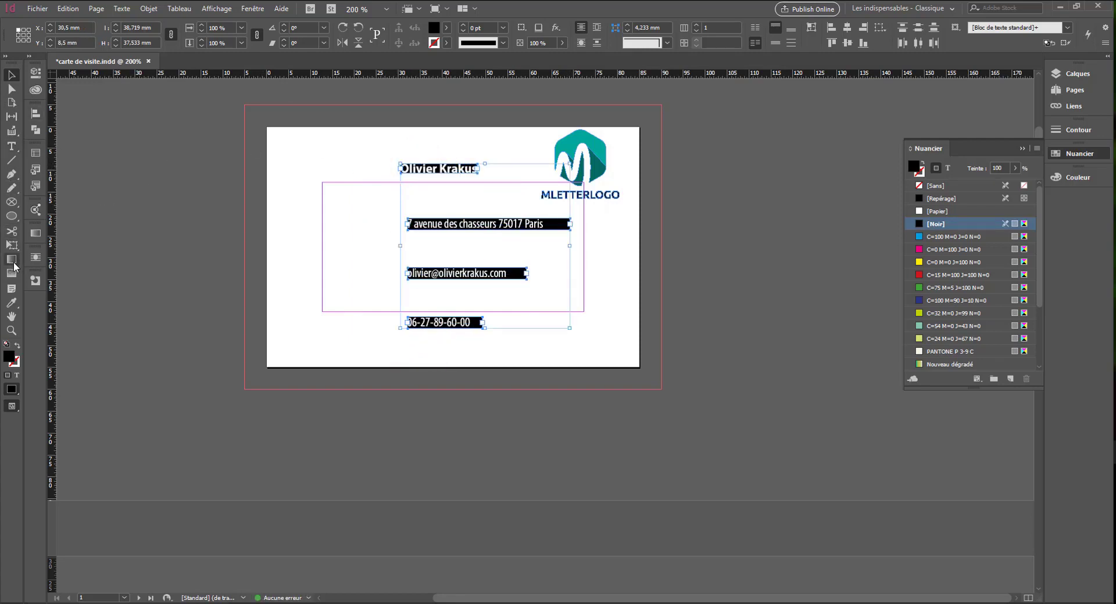
Draw a rectangle frame about 40 mm wide down the card's left side, with fill and stroke [Sans].
click(12, 216)
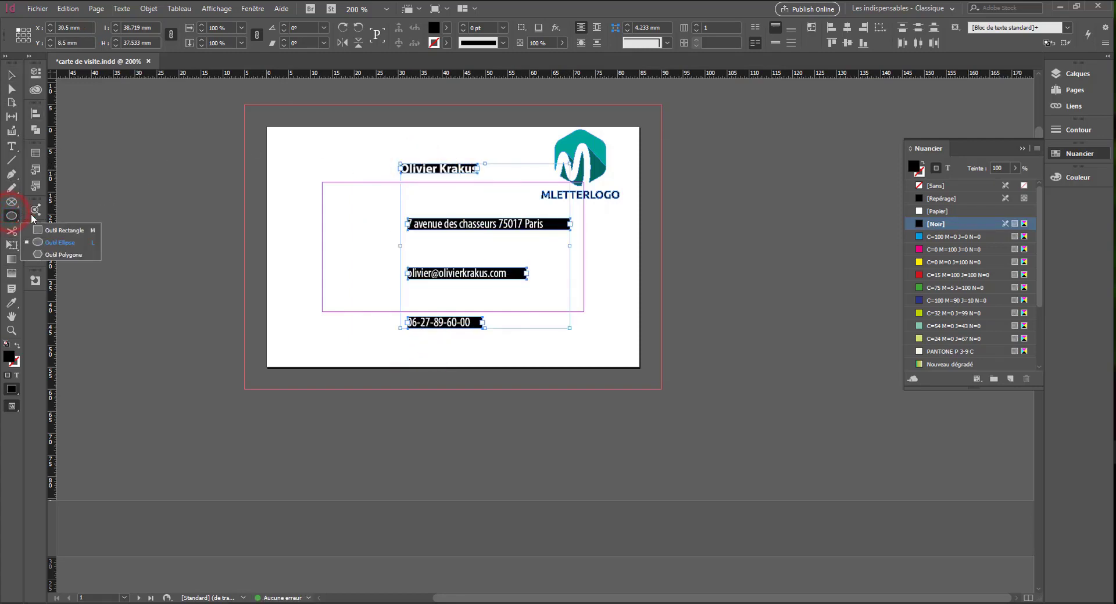
click(60, 231)
drag(244, 105, 399, 392)
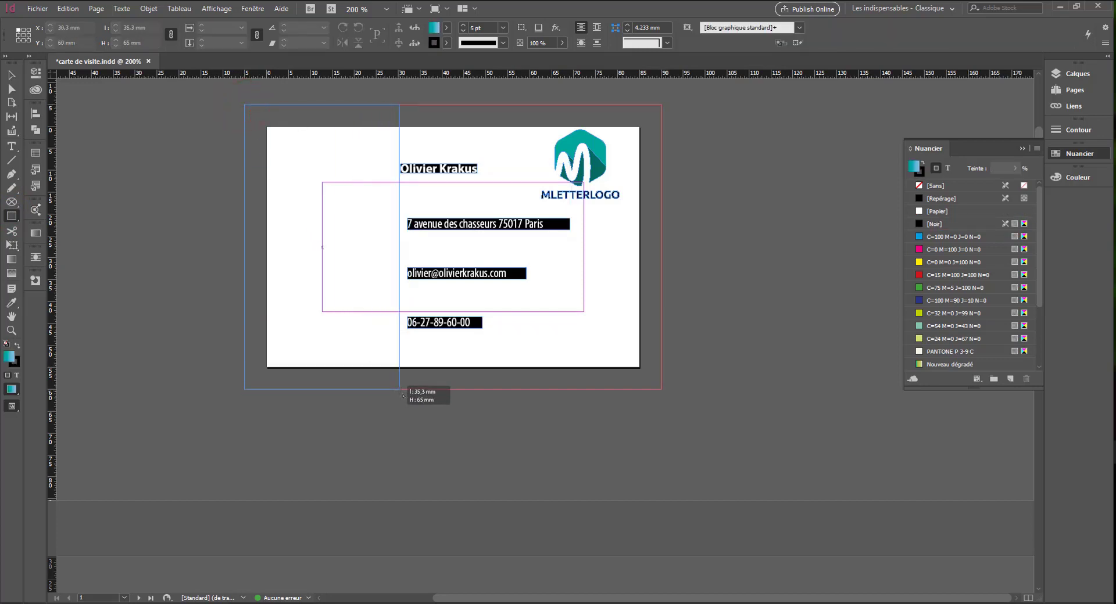
drag(400, 392, 420, 390)
click(7, 344)
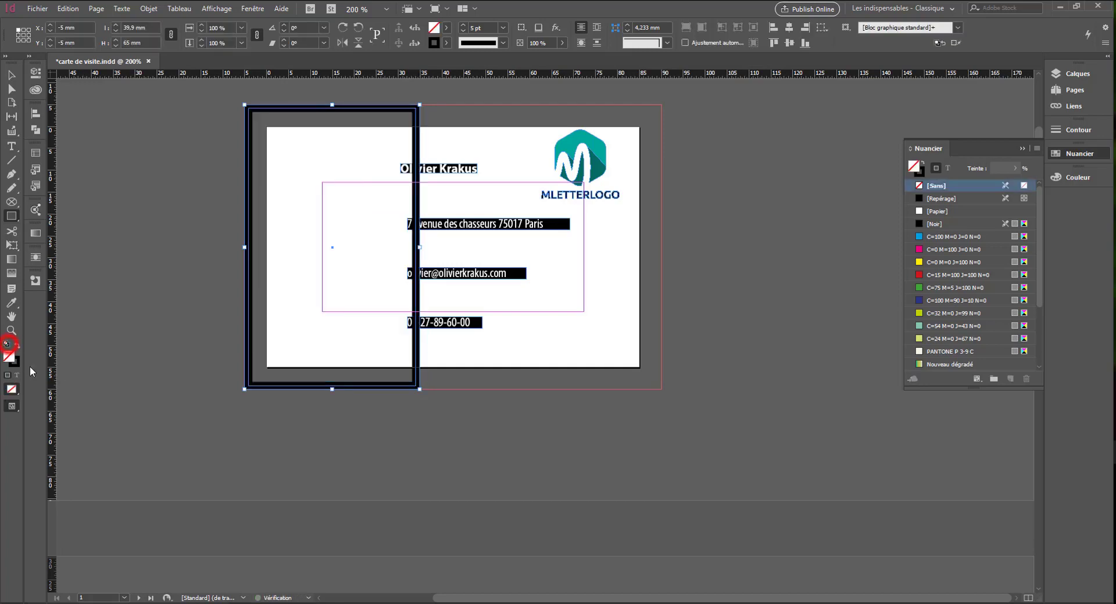
click(16, 364)
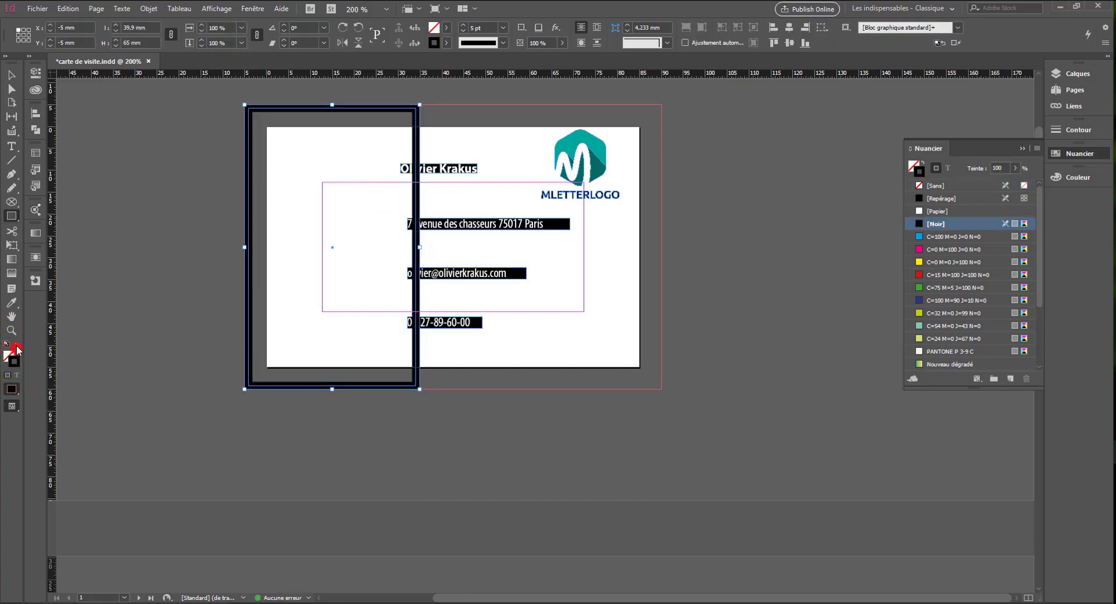
click(937, 185)
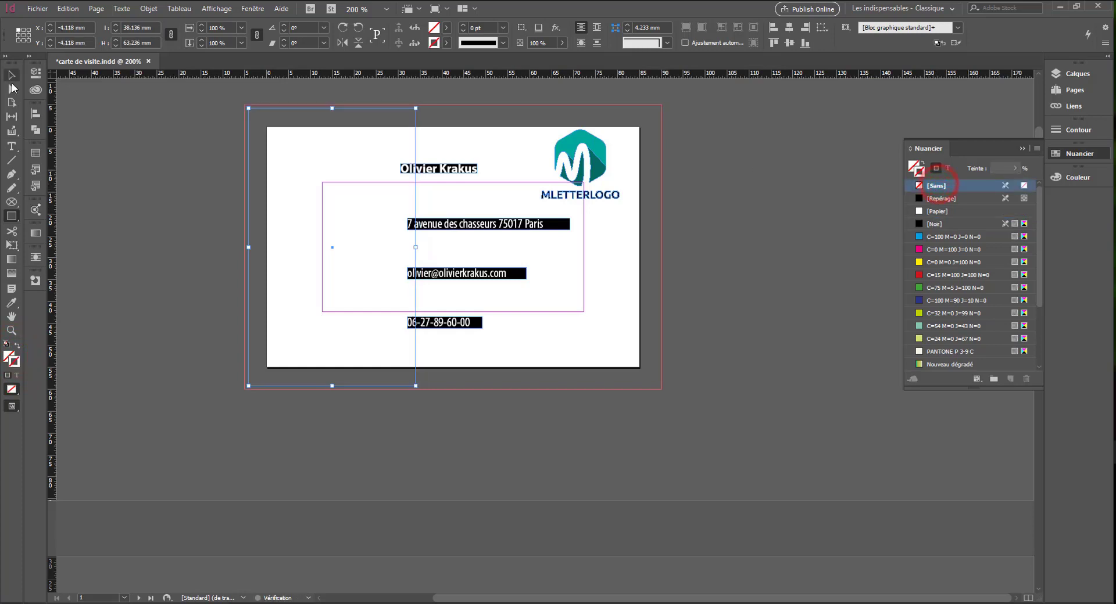
Move the contact text frames right and stretch the left frame out to the bleed.
click(456, 107)
mouse_move(498, 126)
mouse_down()
mouse_move(478, 289)
mouse_move(511, 286)
mouse_up()
click(186, 269)
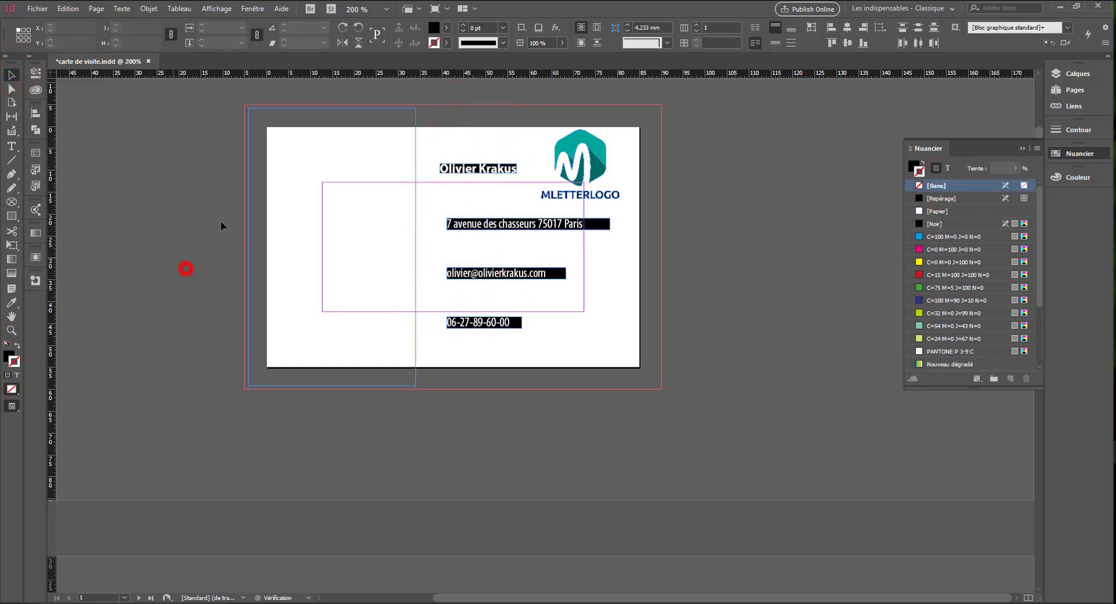
click(333, 108)
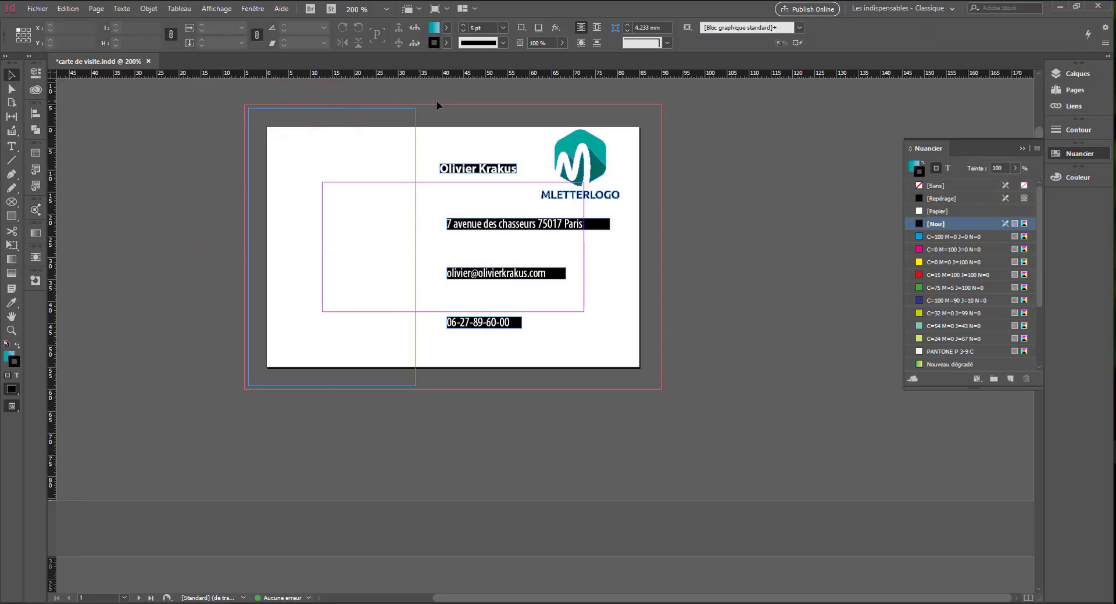
click(334, 109)
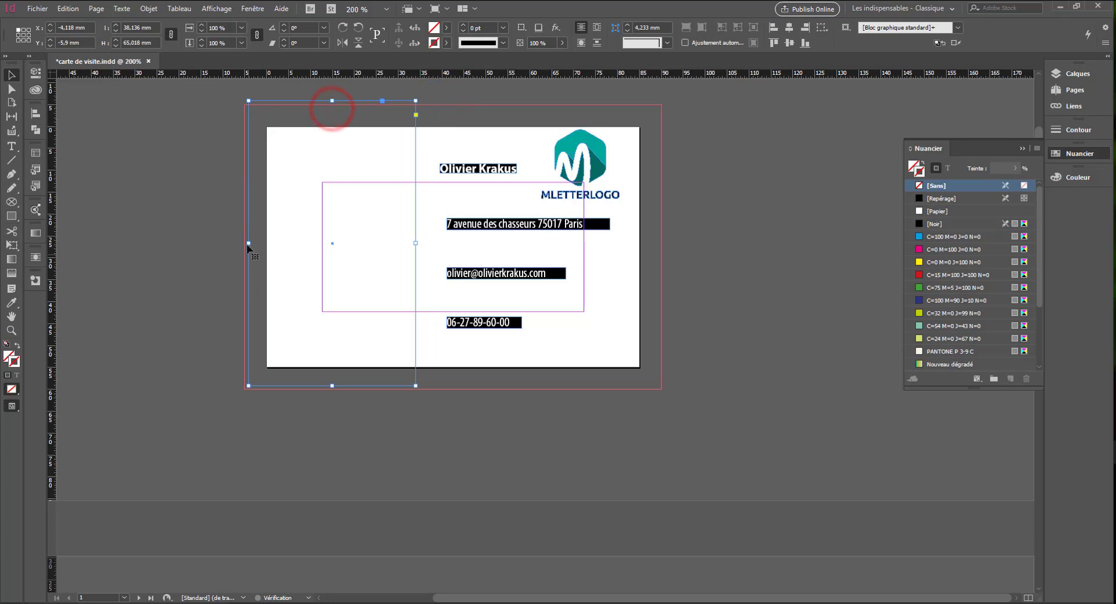
drag(239, 242, 240, 243)
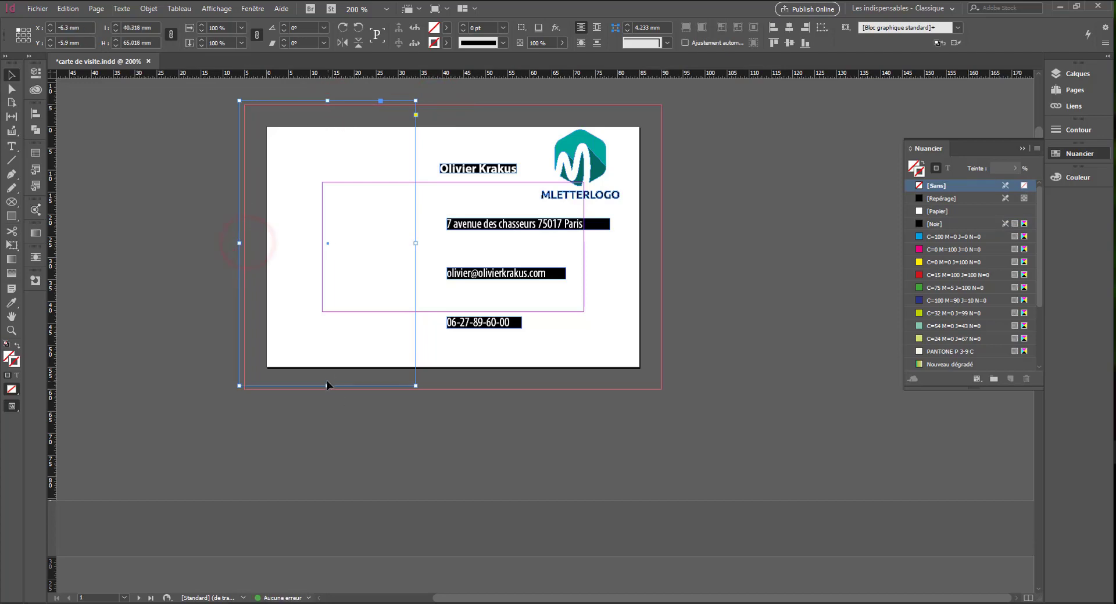
click(326, 386)
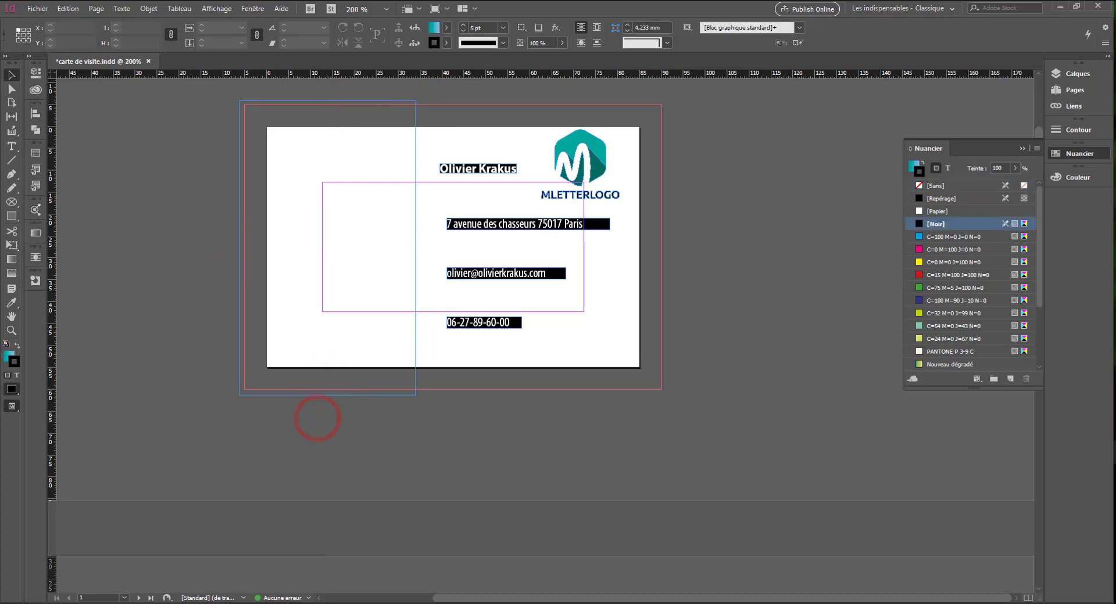
key(super+e)
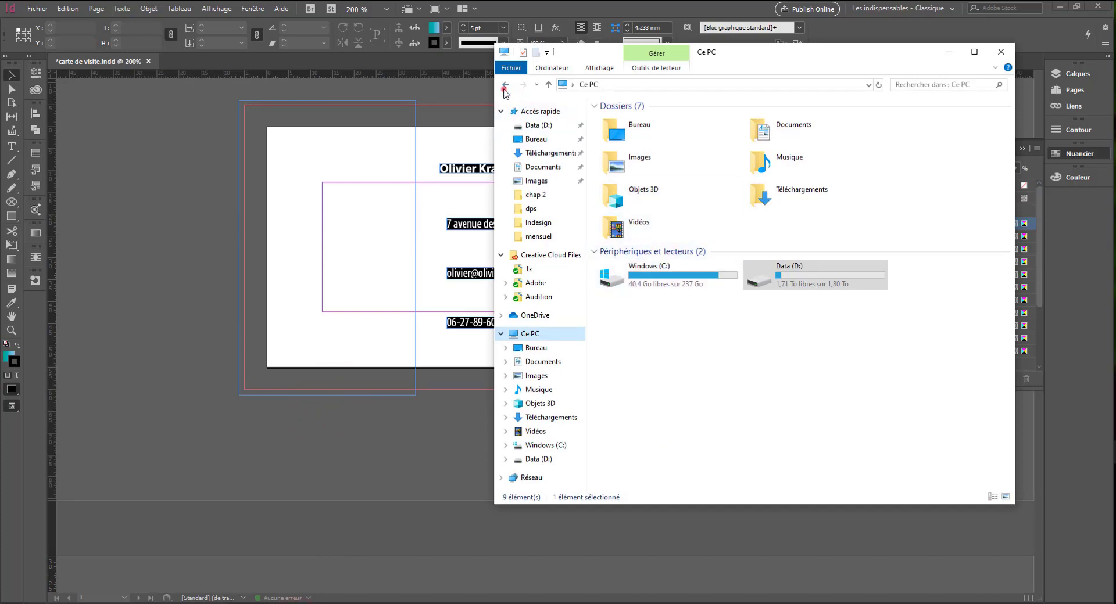
Drag the railing-and-boots photo from D:\tuto\Indesign\image into the card's left frame.
click(504, 85)
double_click(619, 132)
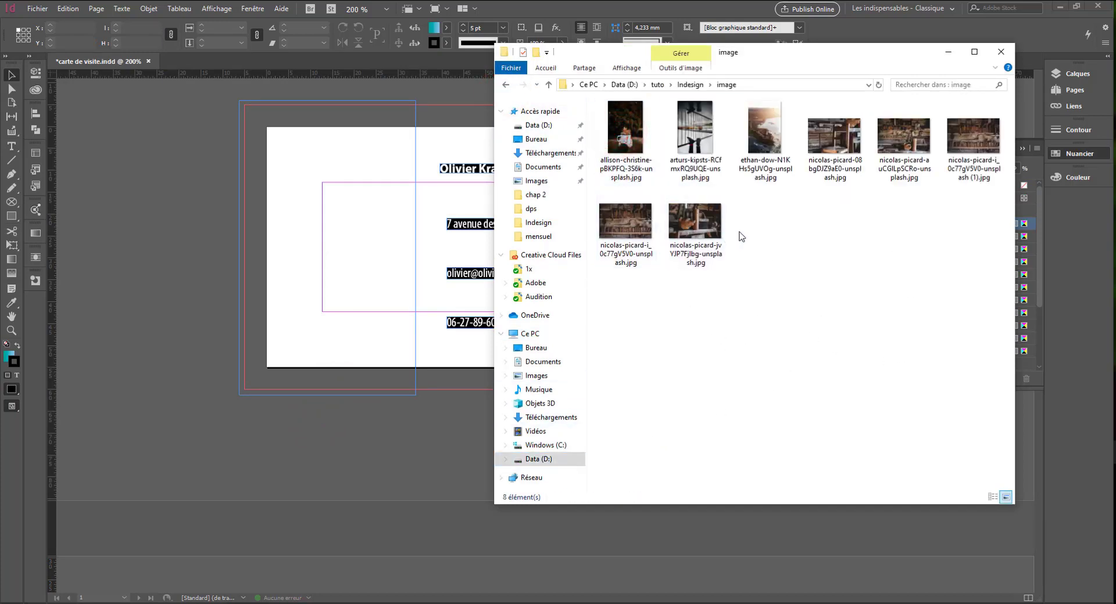
drag(693, 139, 76, 421)
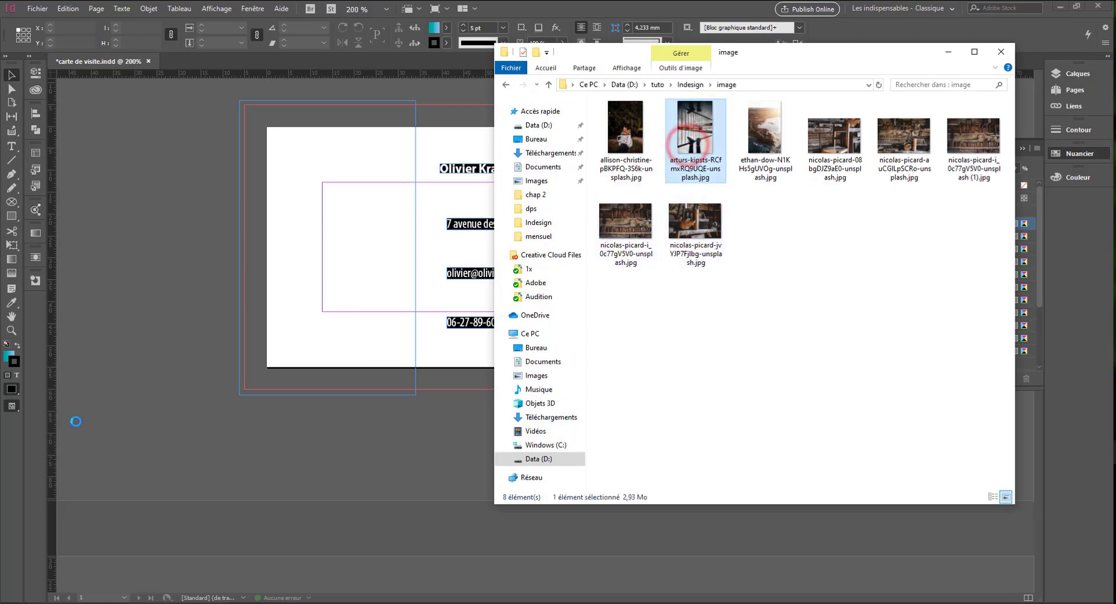
click(132, 257)
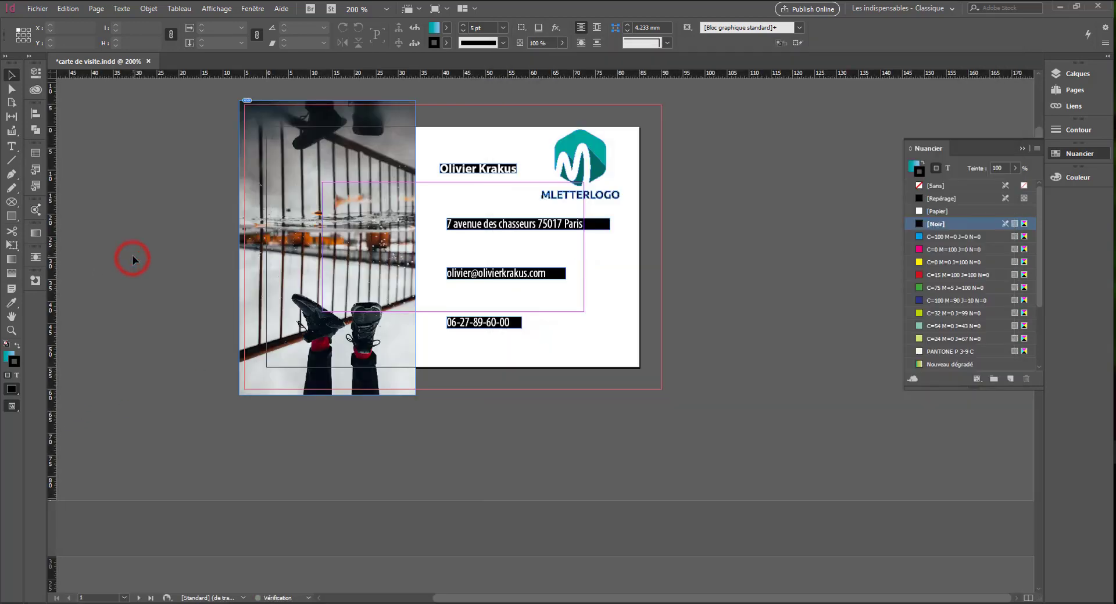
Toggle Preview mode and shift the name line left beside the photo.
key(w)
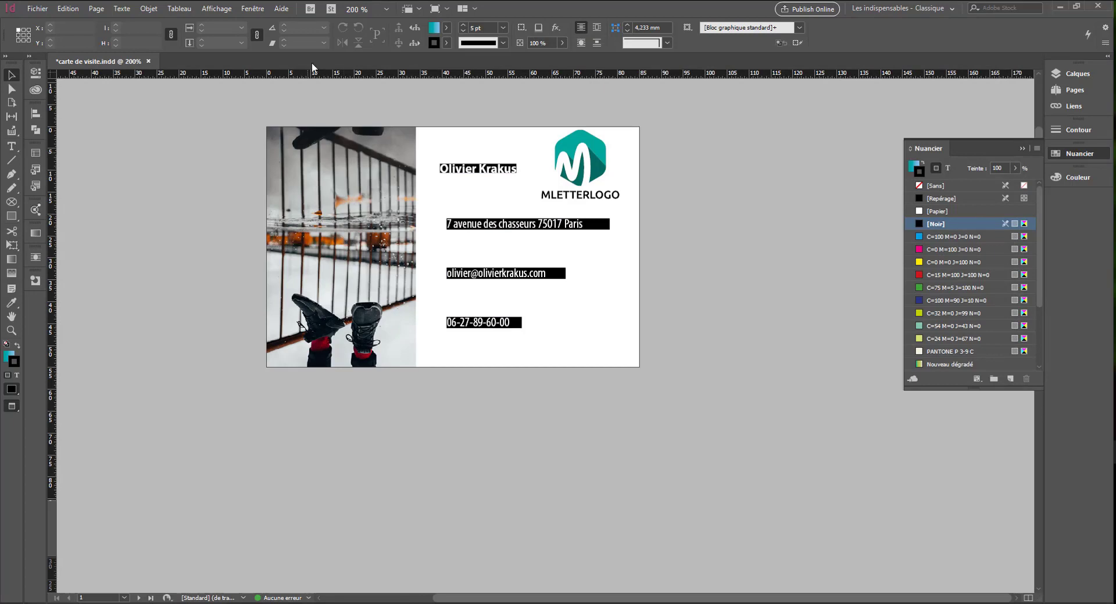
click(346, 178)
key(w)
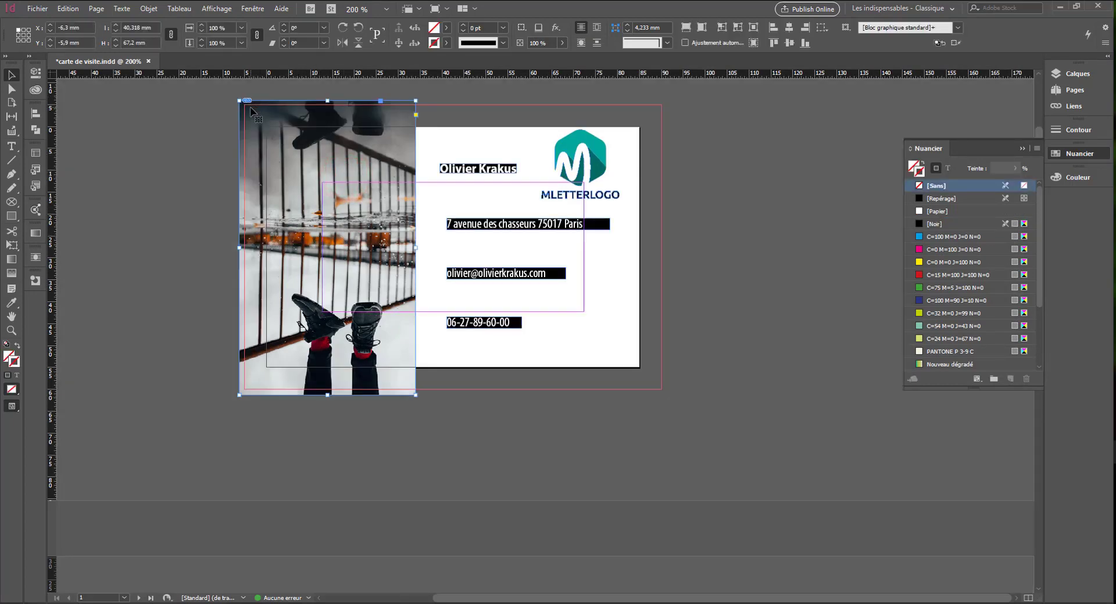
key(w)
key(w)
key(w)
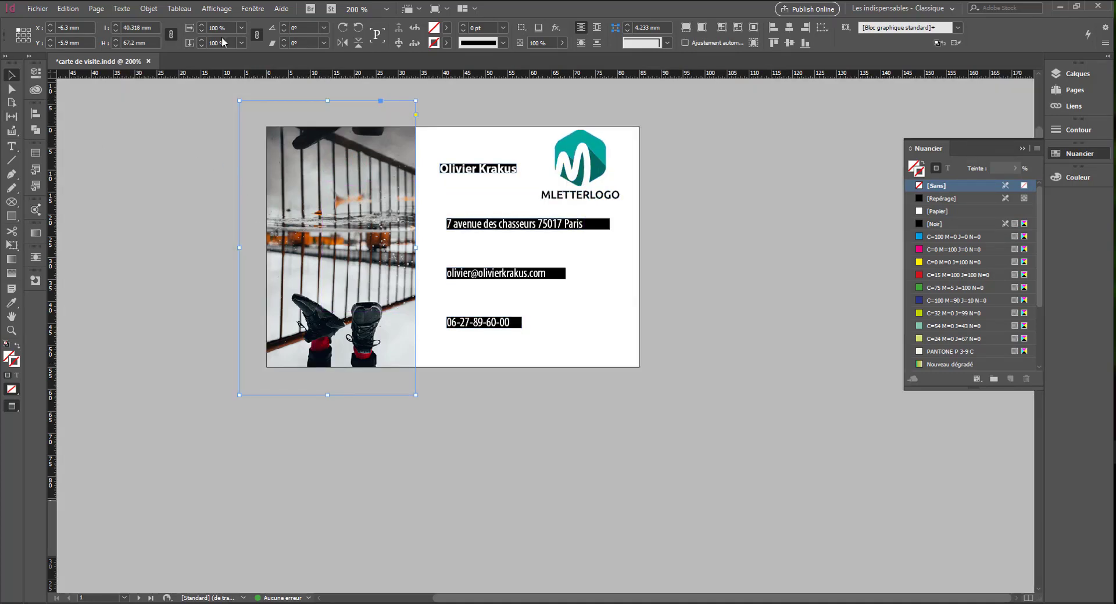
click(474, 329)
mouse_move(461, 169)
mouse_down()
mouse_move(440, 169)
mouse_move(459, 386)
mouse_up()
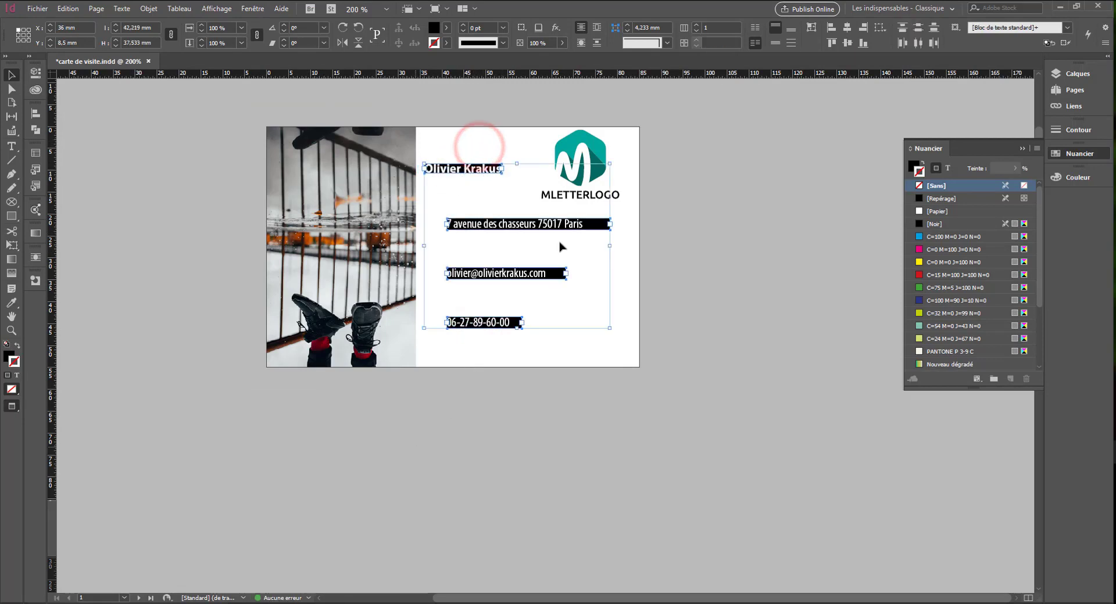
Left-align the contact lines, stack phone, email, address and an enlarged name lower on the card.
click(834, 29)
click(718, 272)
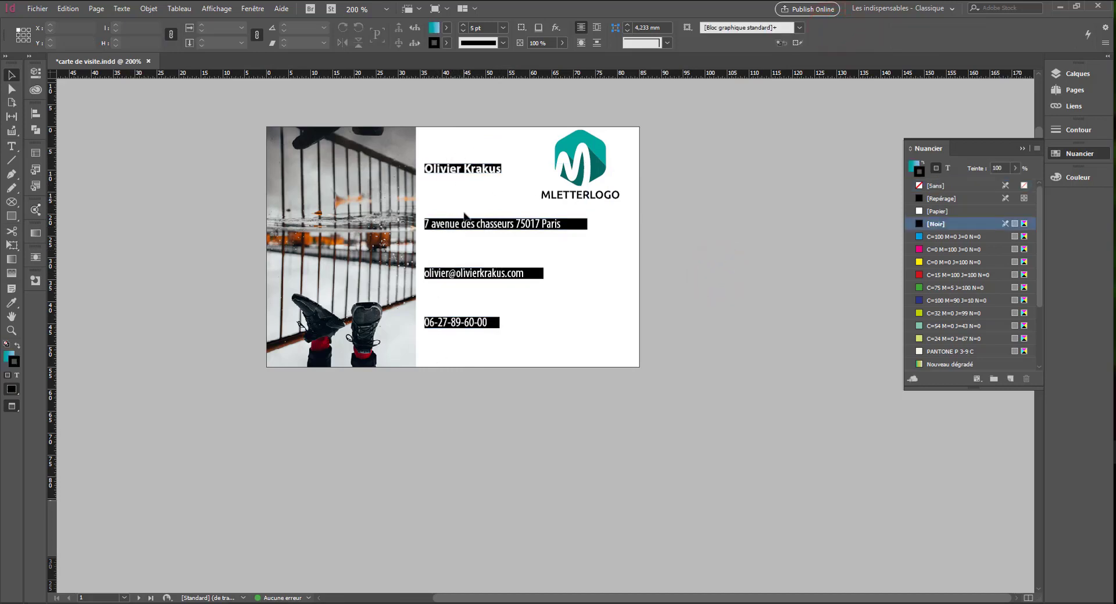
drag(459, 323, 460, 343)
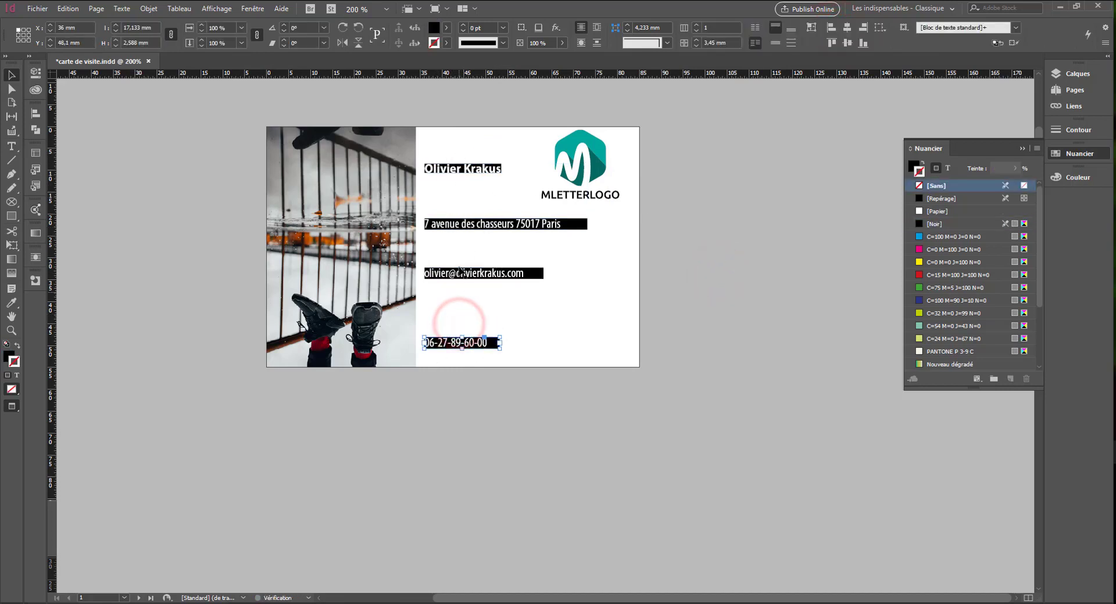
drag(460, 274, 456, 315)
drag(456, 226, 451, 287)
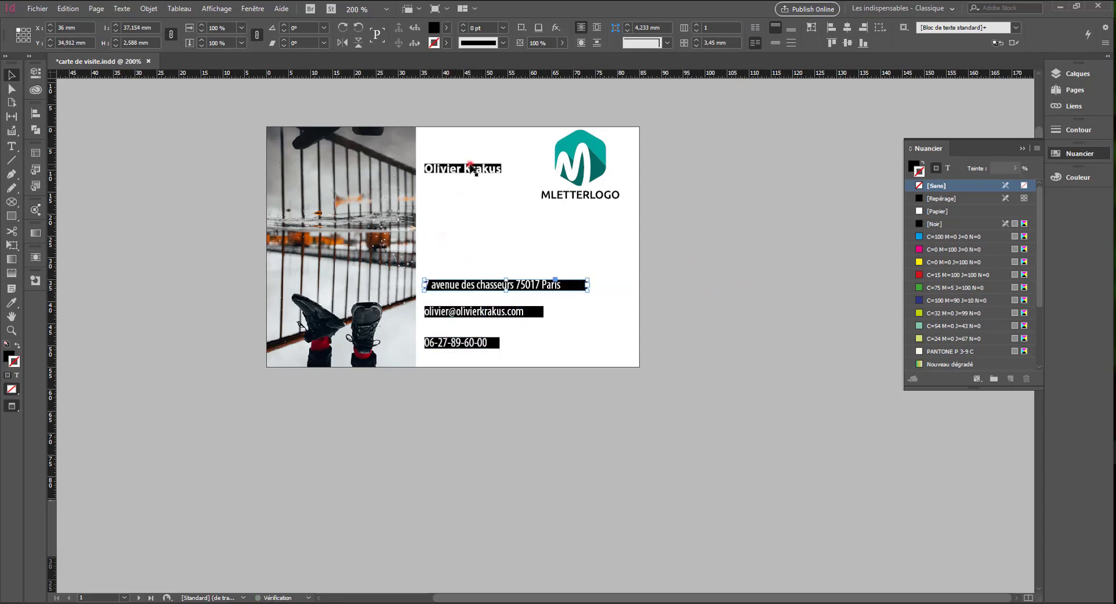
mouse_move(471, 167)
mouse_down()
mouse_move(471, 255)
mouse_move(512, 243)
mouse_move(383, 399)
mouse_up()
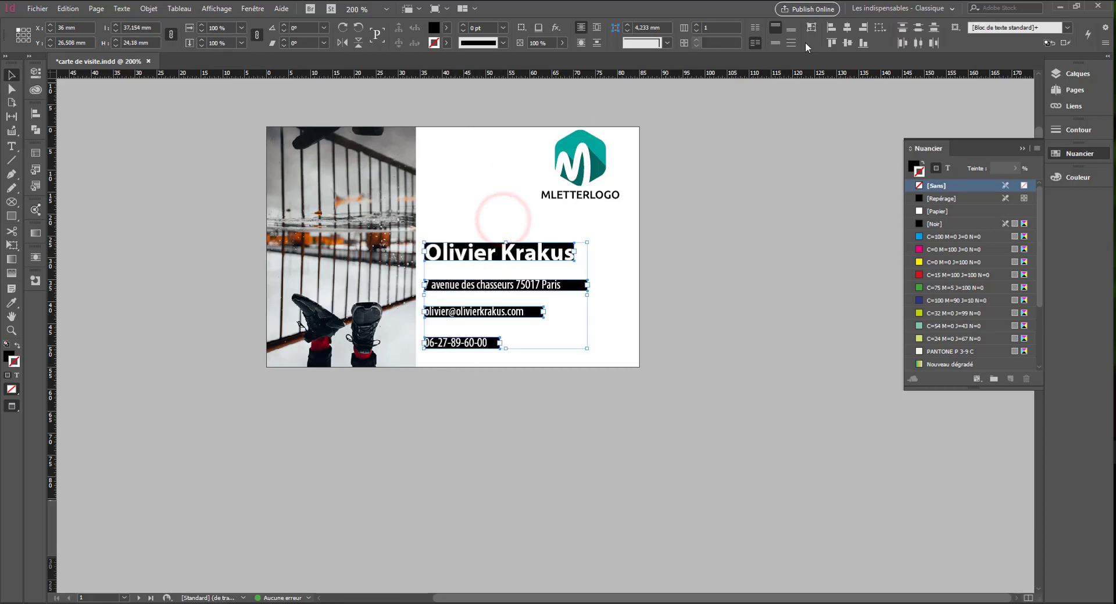
In Text Frame Options, unlink the insets and set the Left inset to 0 mm.
right_click(495, 256)
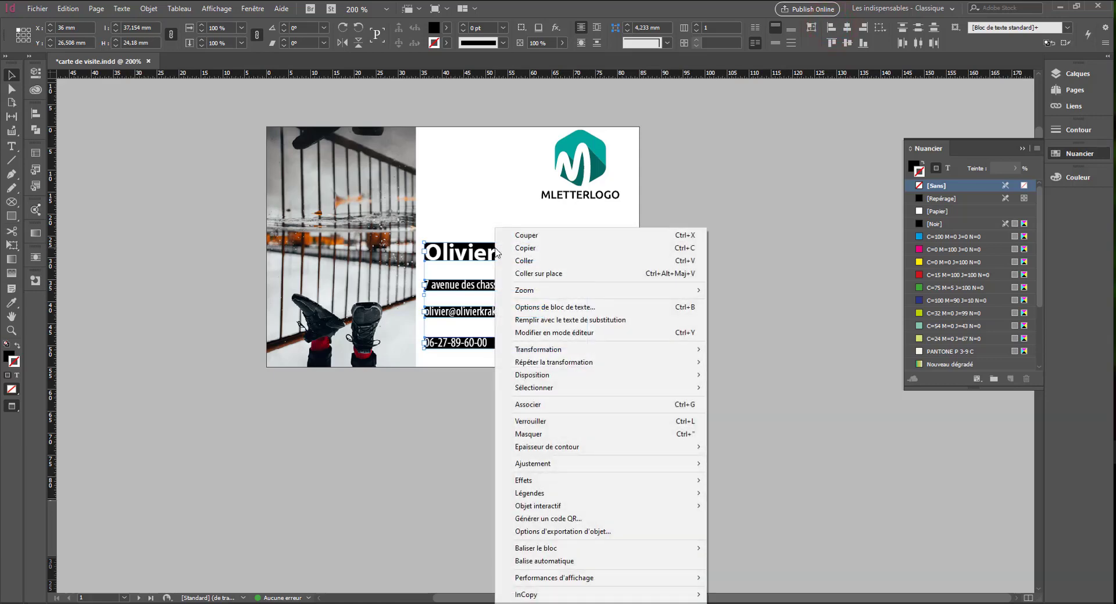
click(562, 307)
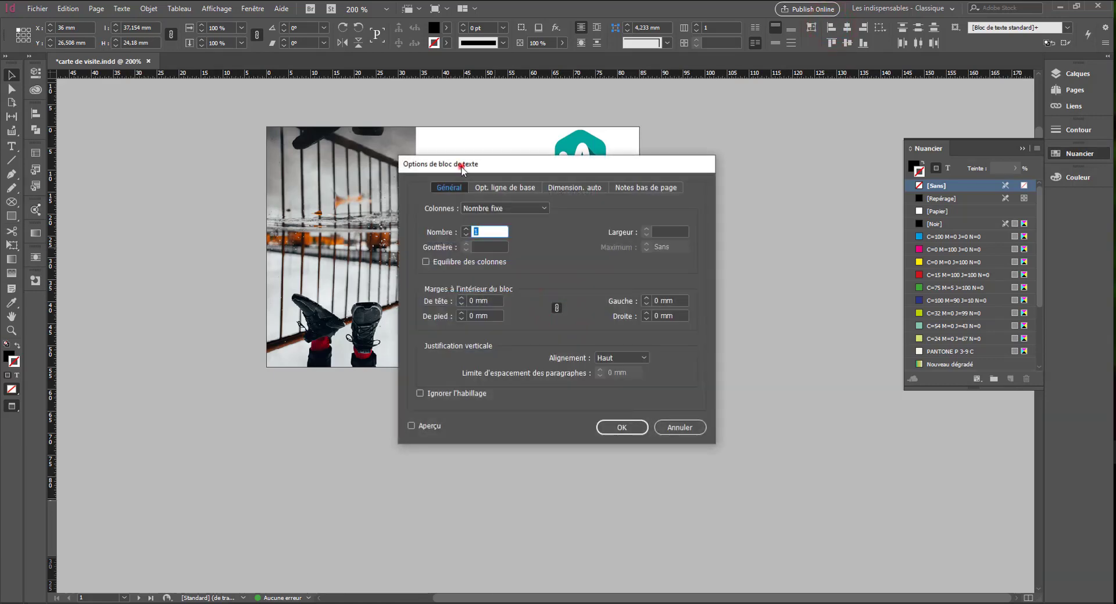
drag(462, 169, 659, 144)
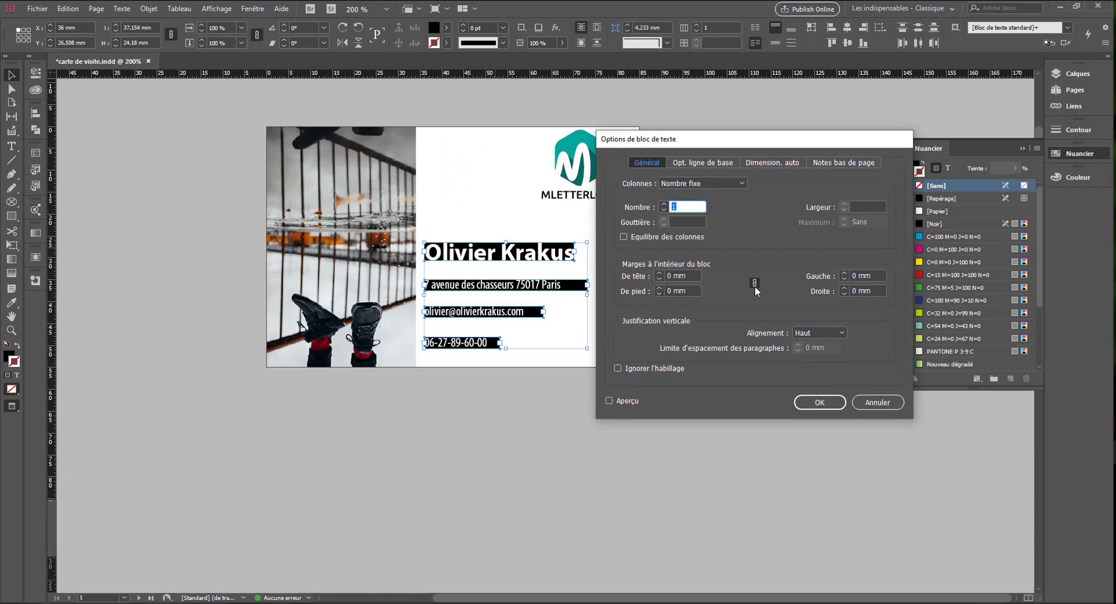
click(754, 283)
click(841, 276)
text(5)
click(609, 402)
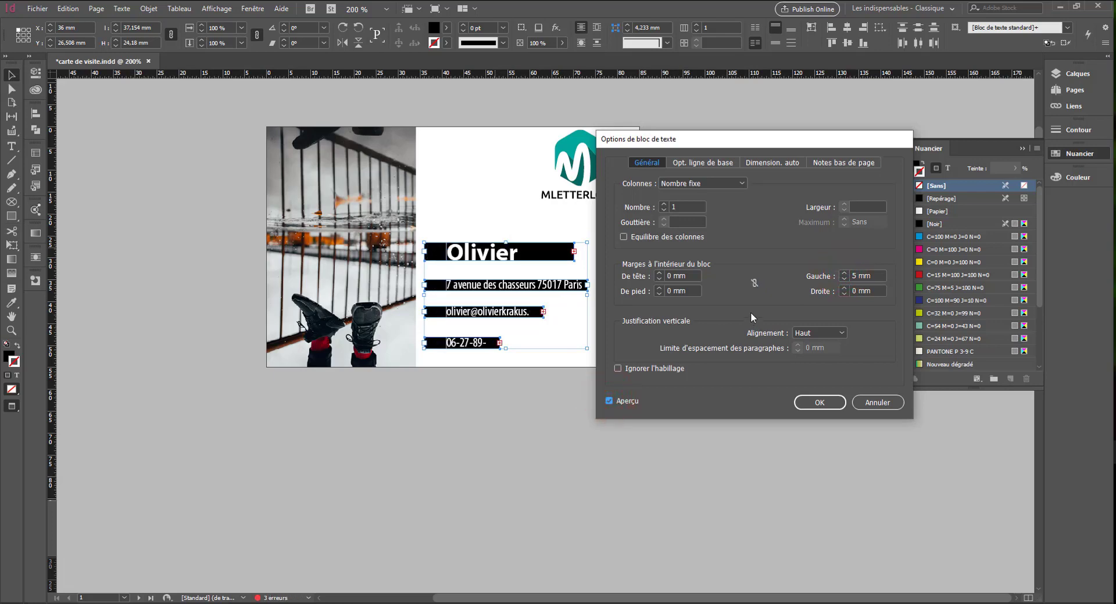
click(844, 279)
click(844, 279)
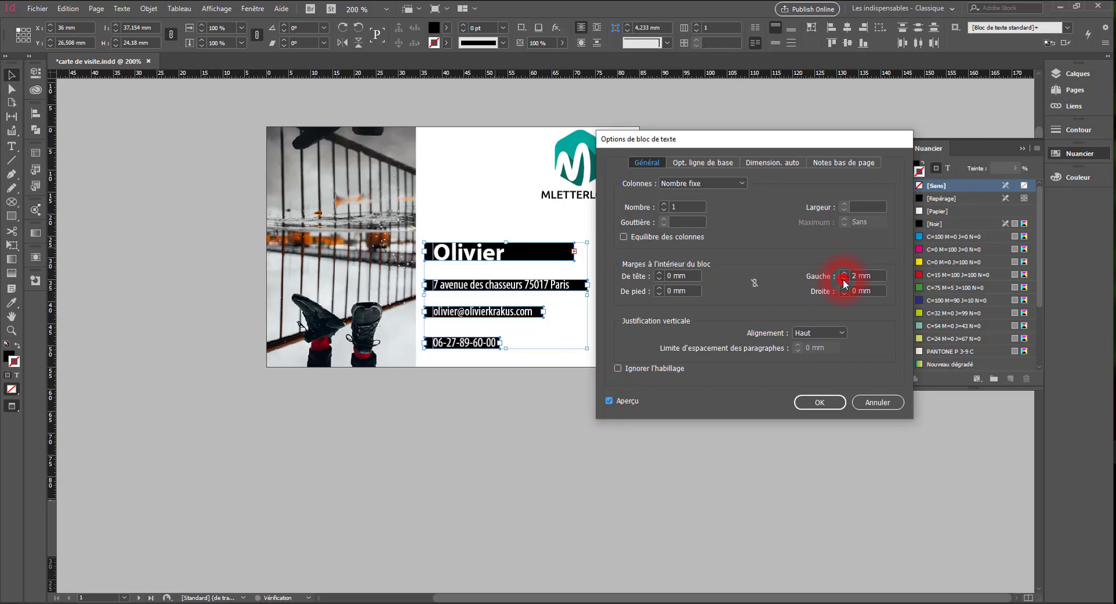
click(844, 279)
click(843, 279)
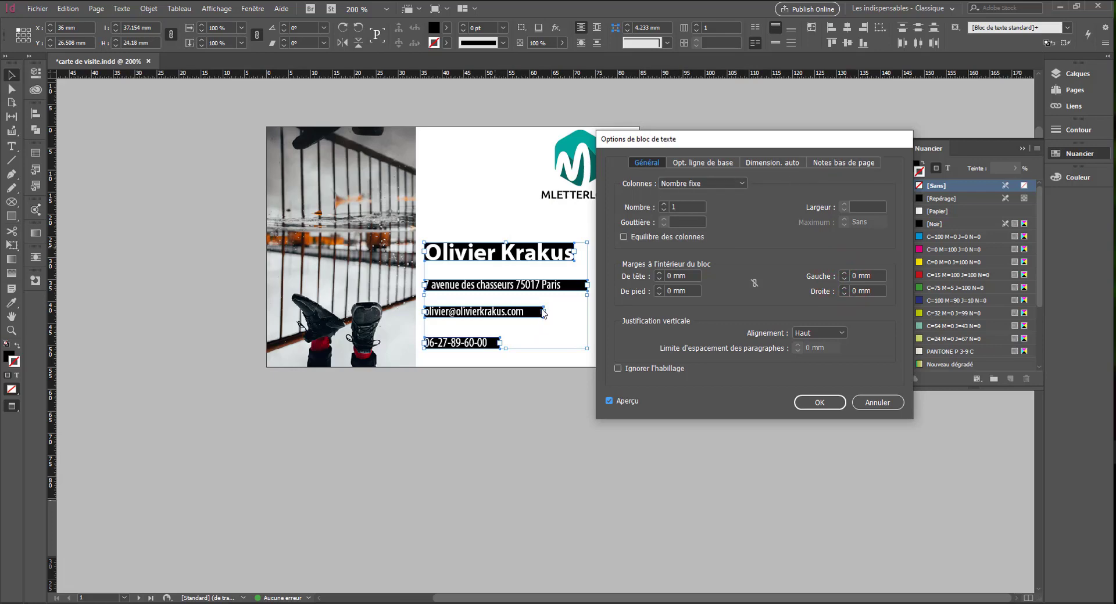
key(Return)
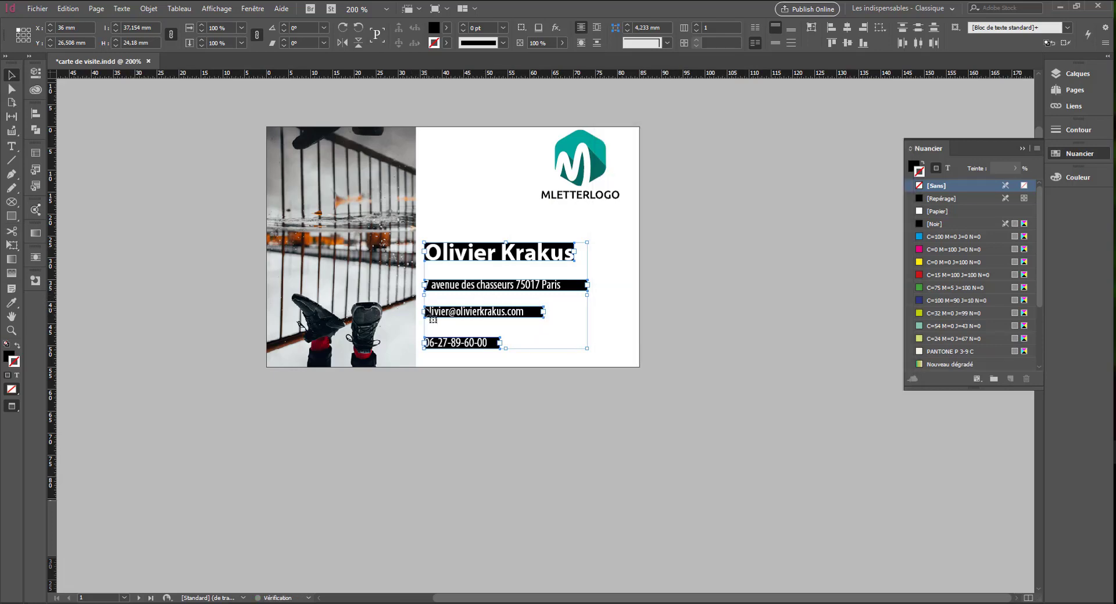
Extend the contact text frame's left edge to the photo and widen it to the right.
drag(424, 297, 415, 297)
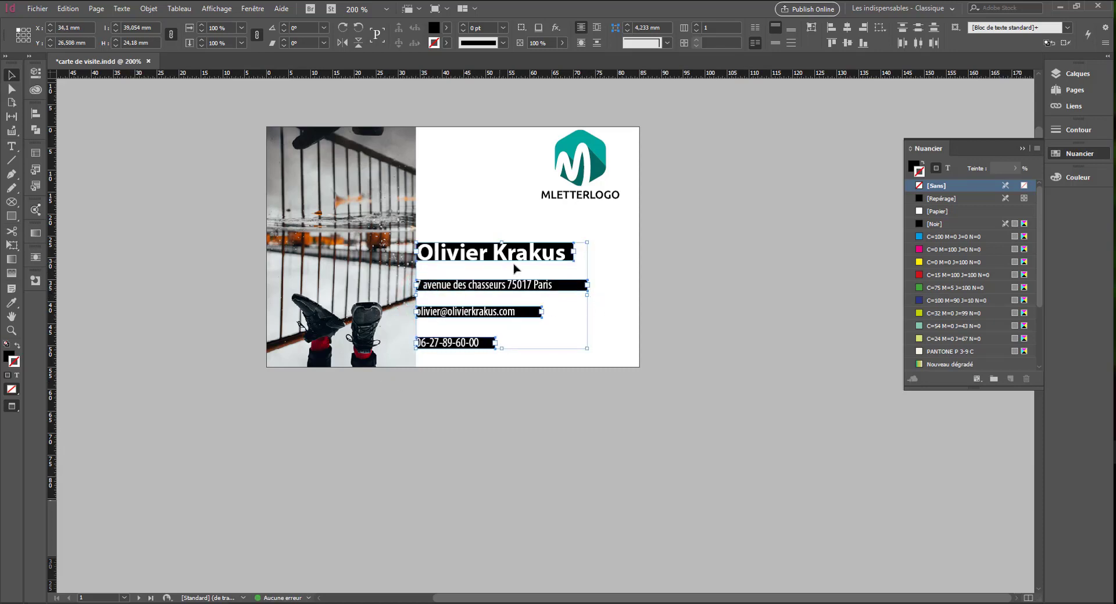
drag(585, 294, 613, 294)
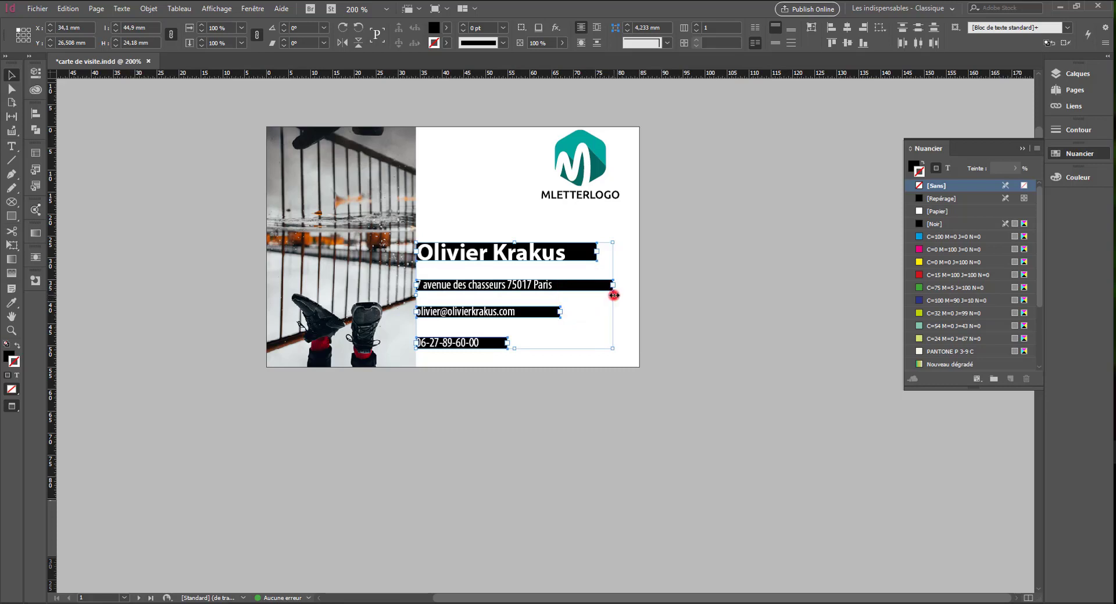
drag(613, 295, 628, 295)
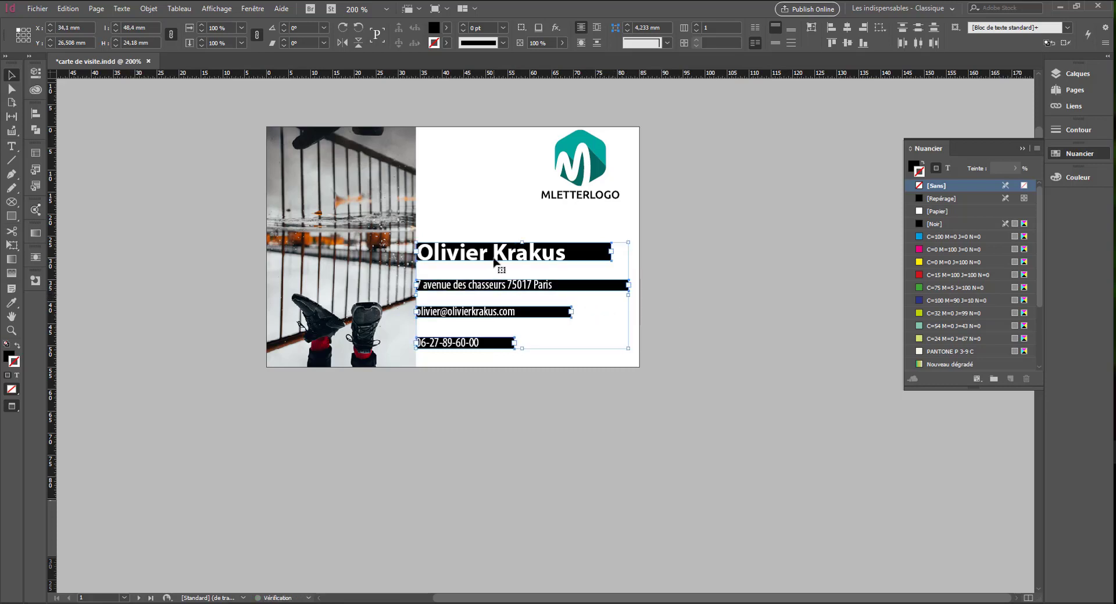
Set the contact text frames' Left inset to 4 mm in Text Frame Options.
right_click(495, 263)
click(525, 308)
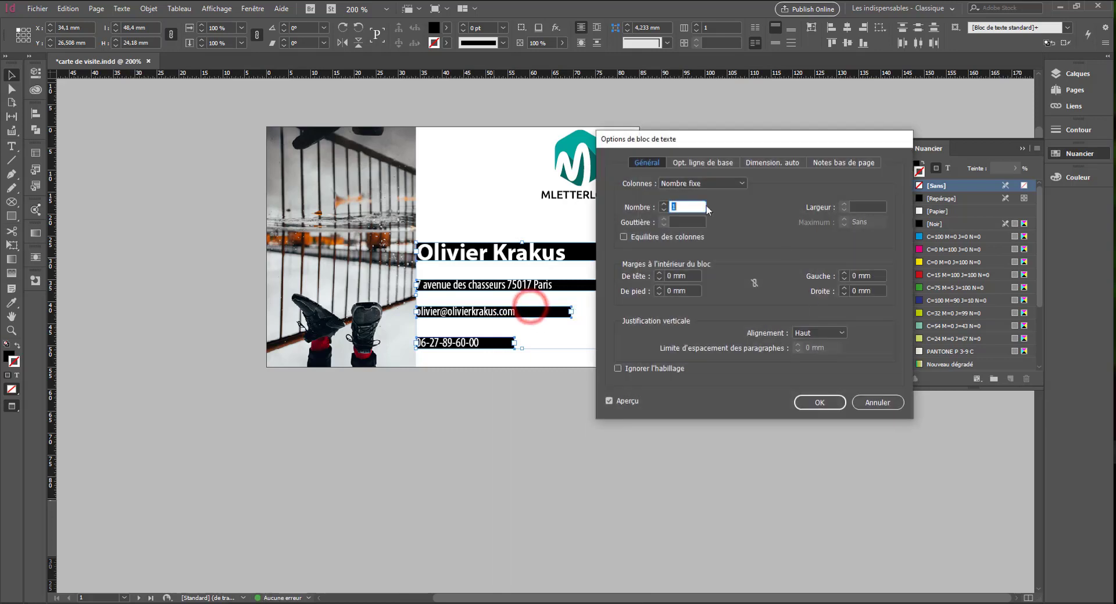
click(843, 273)
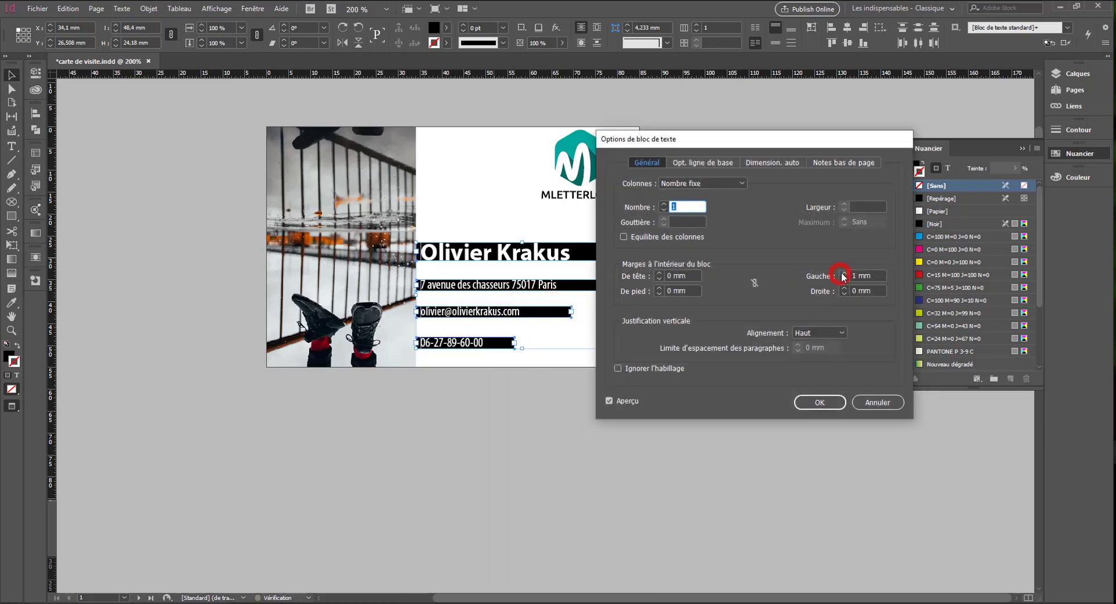
click(842, 274)
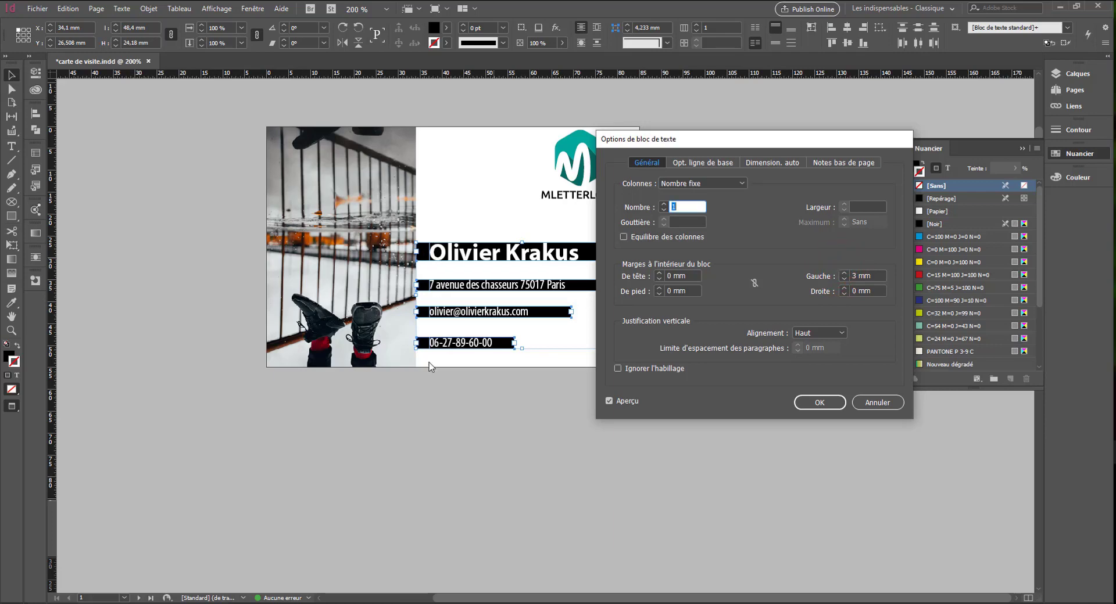
click(843, 274)
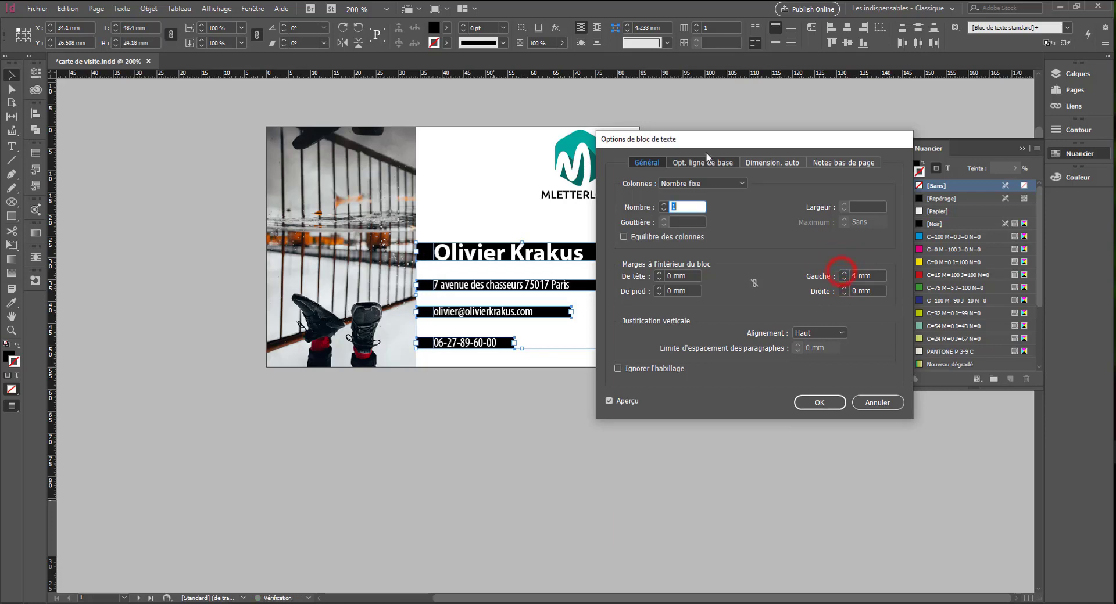
drag(694, 140, 704, 137)
click(826, 400)
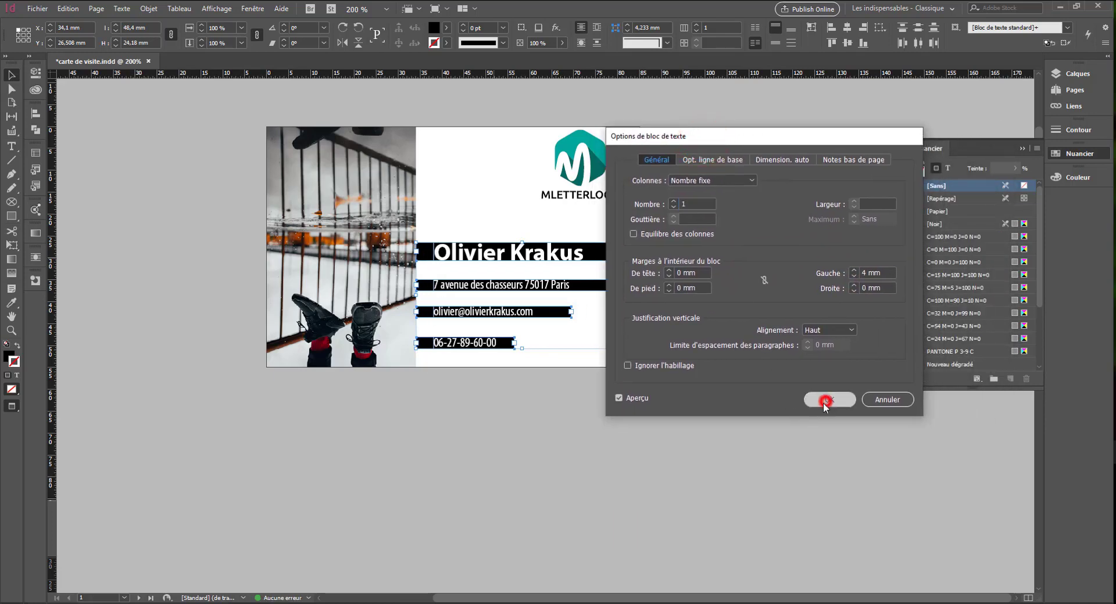
click(669, 425)
Trim the address bar's width and place a vertical guide at 78.5 mm.
click(610, 292)
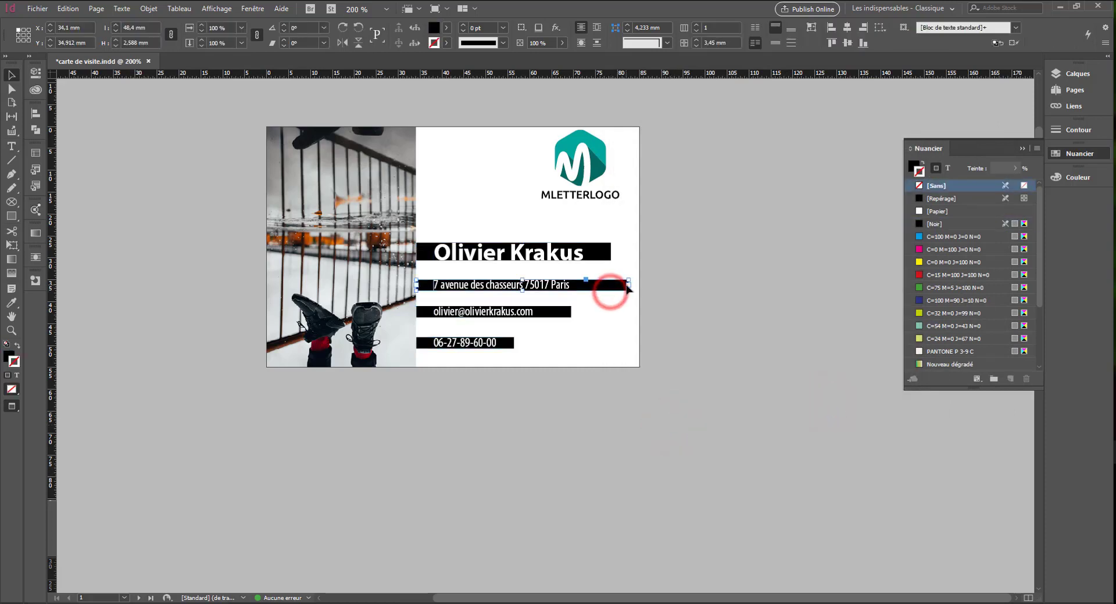
drag(628, 286, 609, 284)
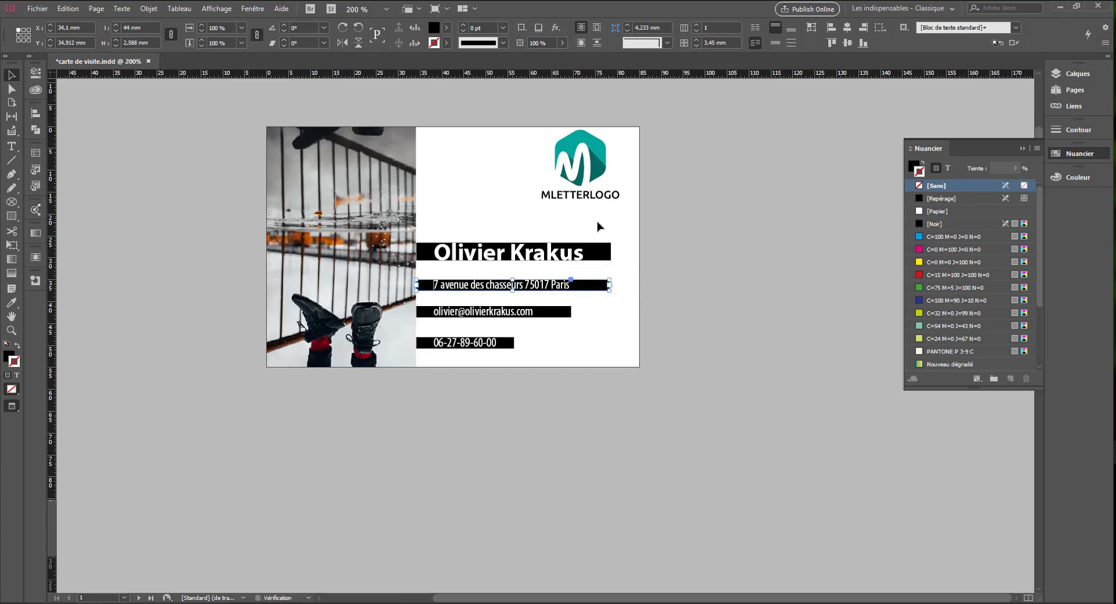
click(651, 335)
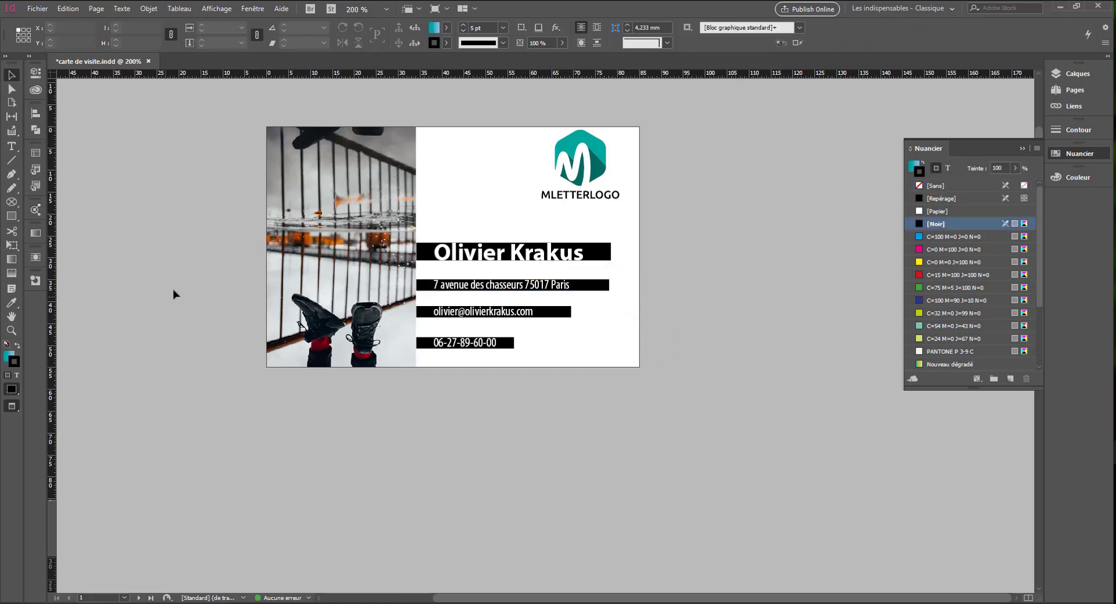
key(w)
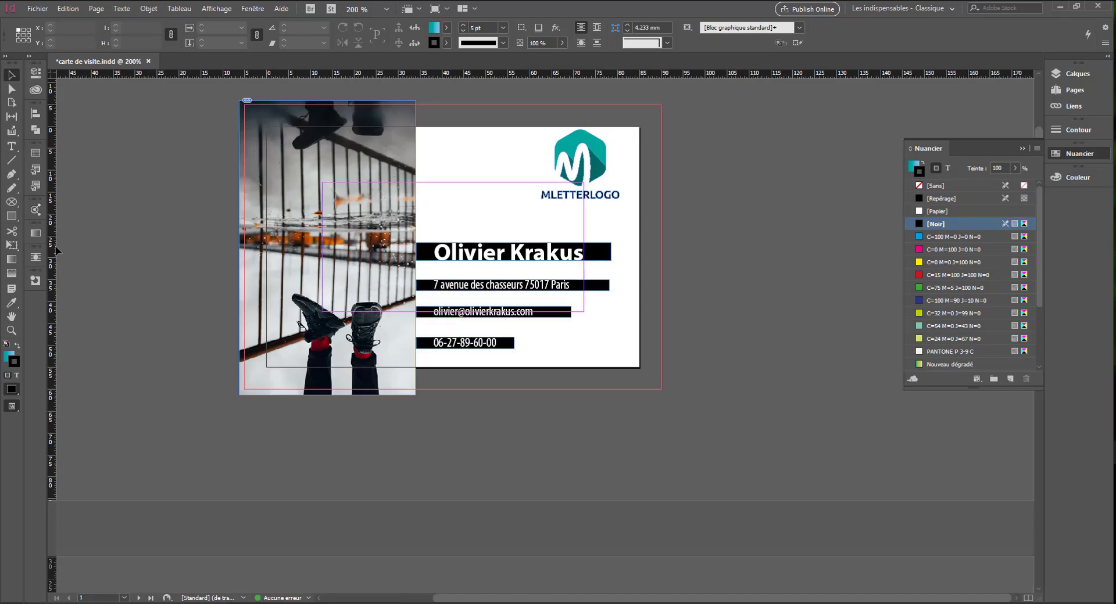
drag(49, 248, 612, 301)
Extend the name, address, email and phone bars to the 78.5 mm guide.
key(ctrl+equal)
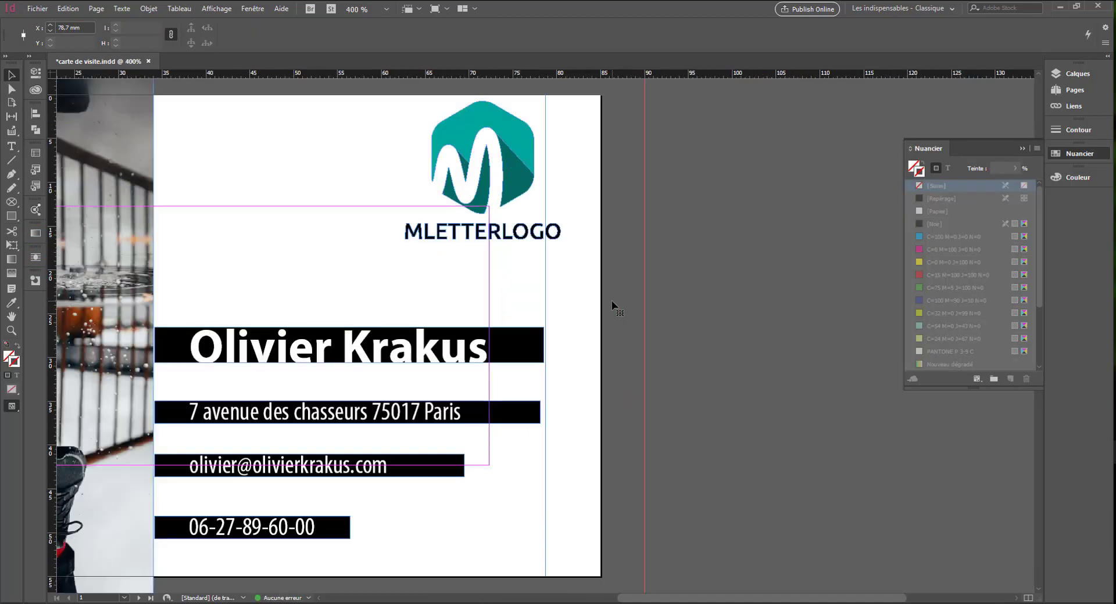
click(530, 342)
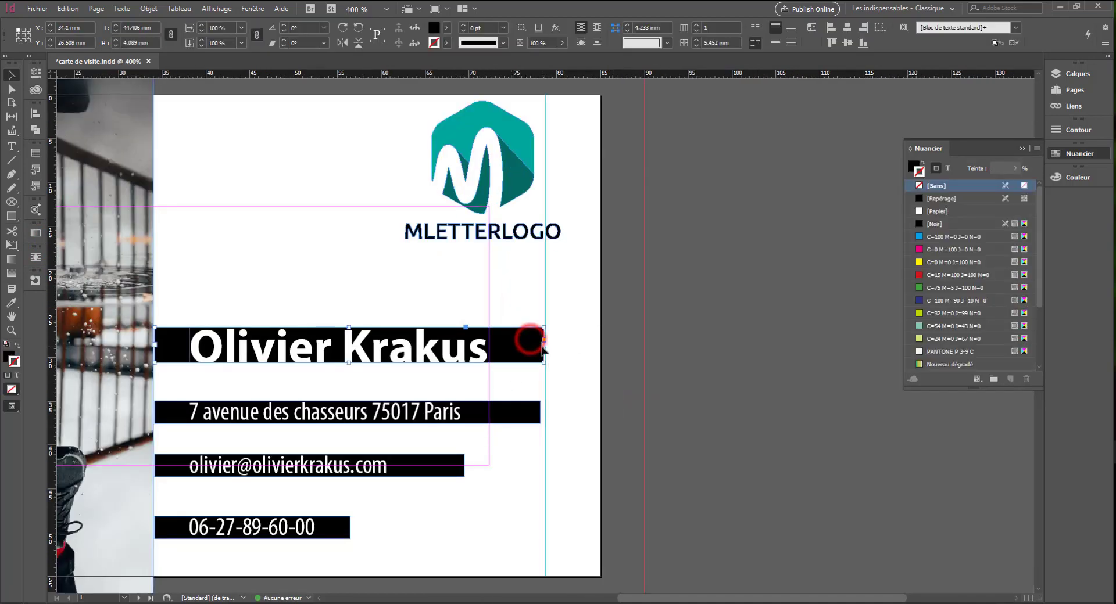
drag(544, 346, 545, 345)
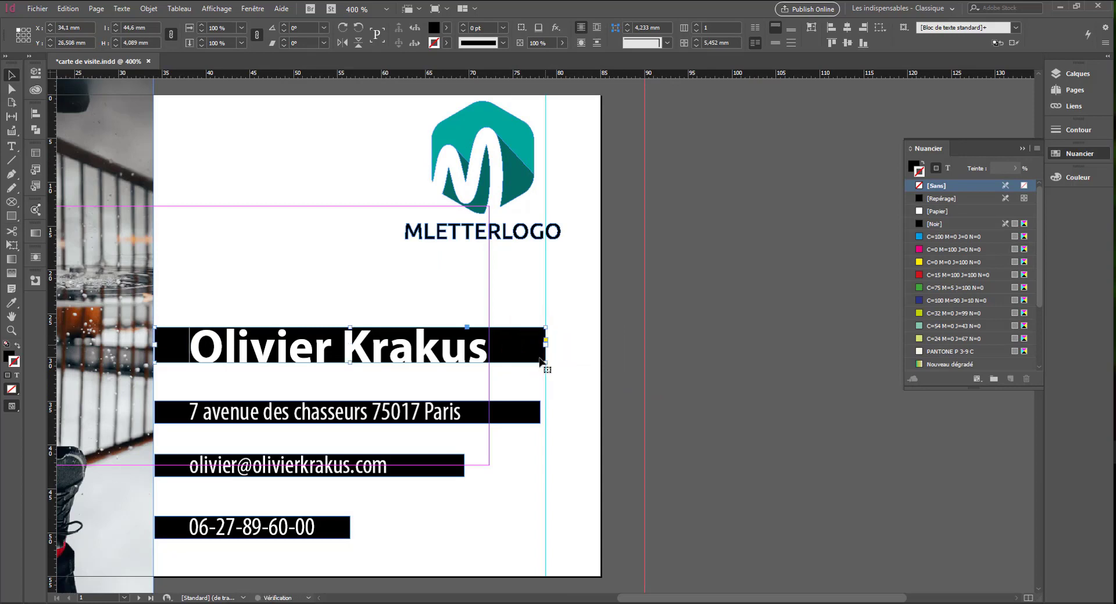
click(529, 411)
drag(540, 413, 545, 413)
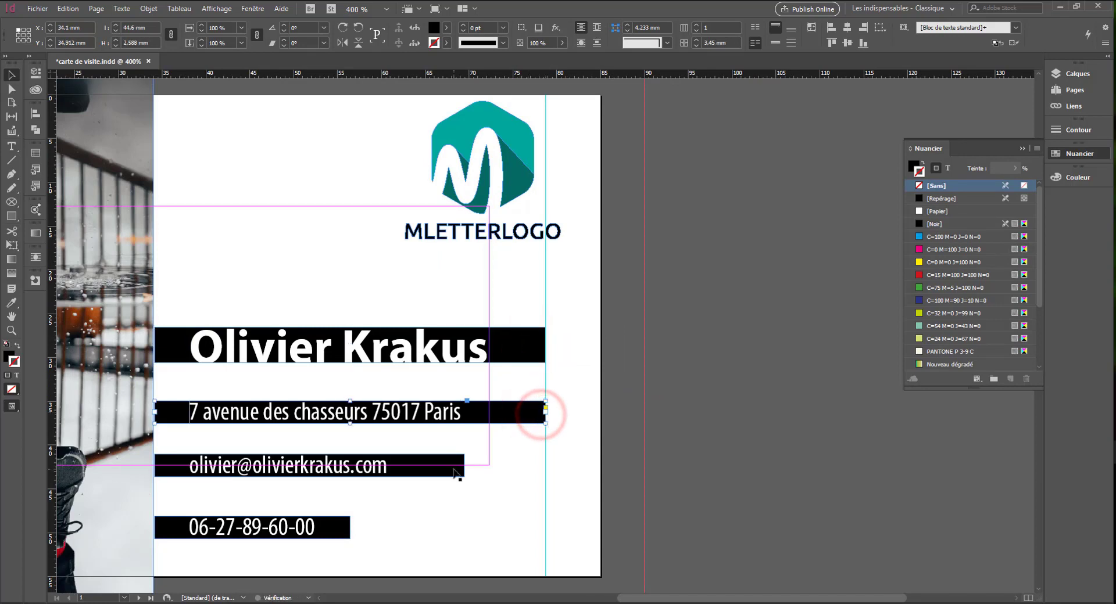
click(453, 465)
drag(464, 465, 546, 465)
click(341, 519)
drag(349, 527, 545, 515)
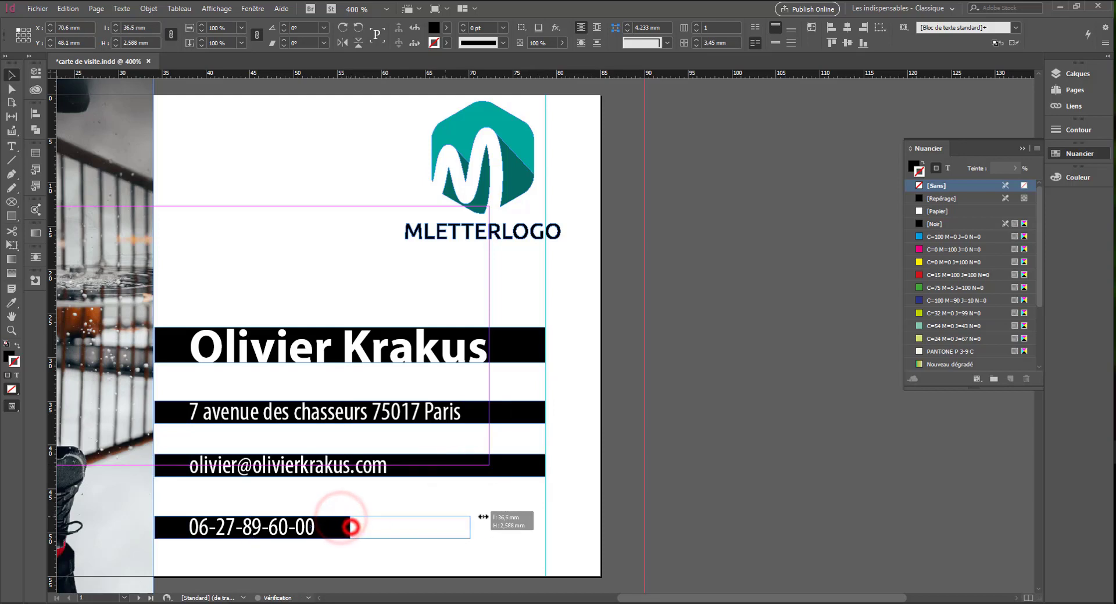
Space all four contact bars evenly in the vertical direction.
click(710, 473)
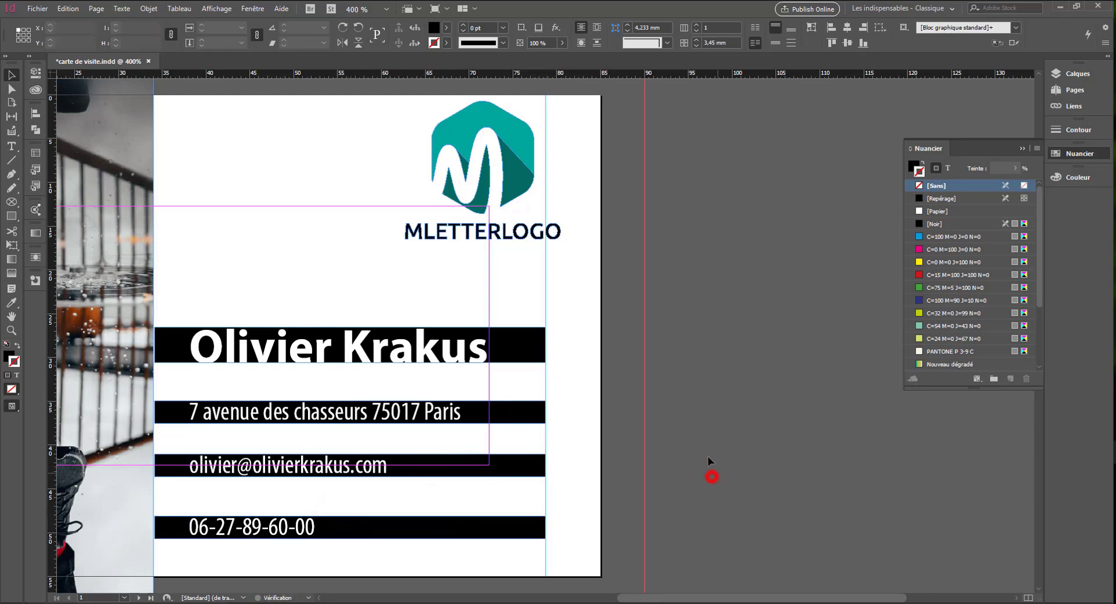
drag(444, 561, 407, 282)
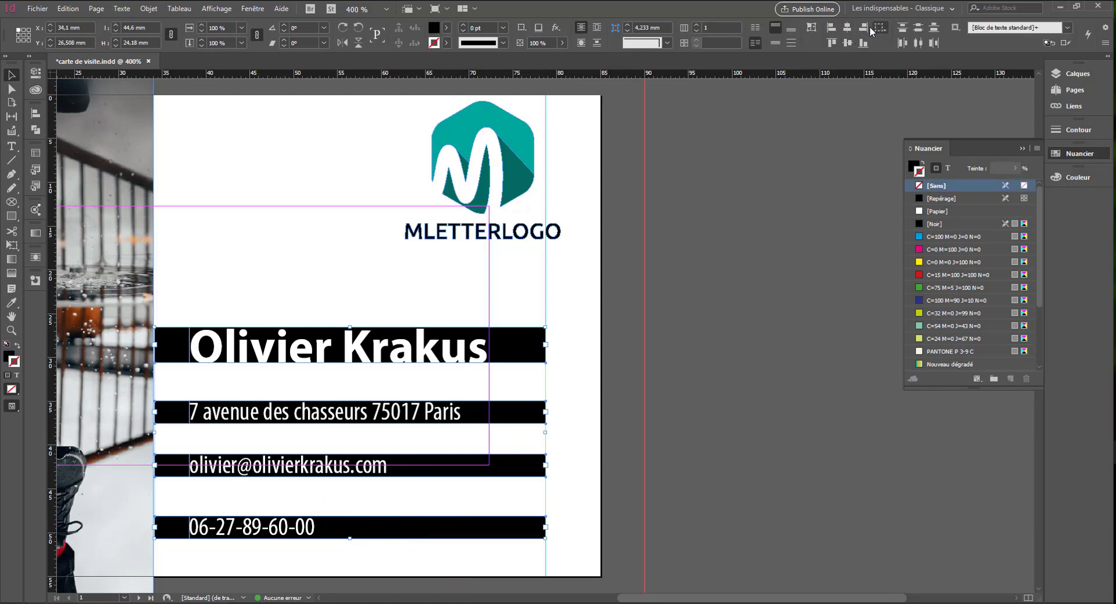
click(848, 28)
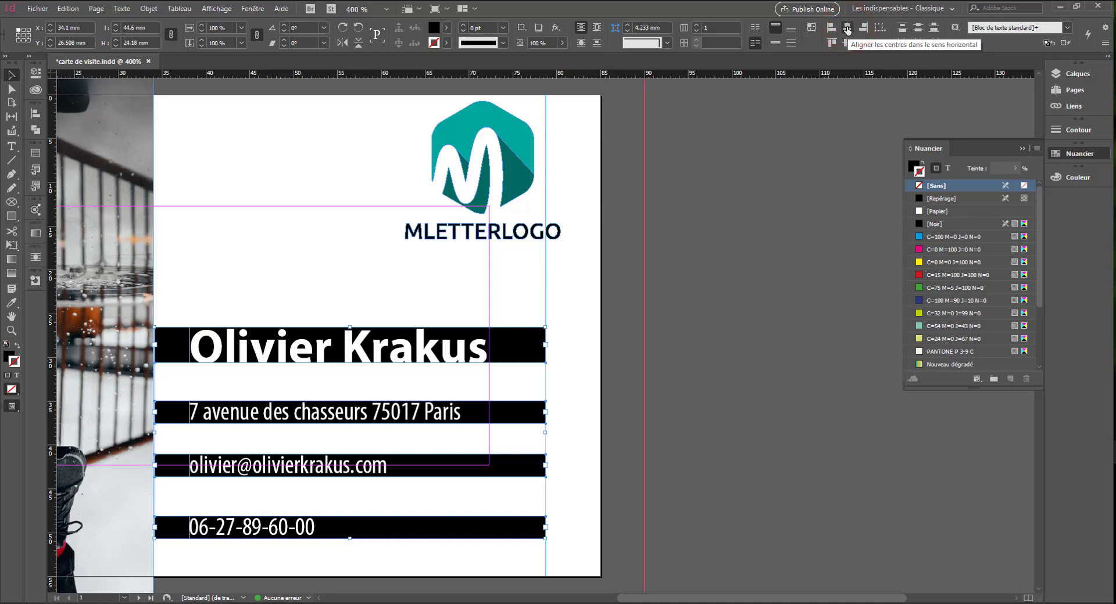
click(916, 29)
Centre the MLETTERLOGO logo and the contact bars on one axis, nudged slightly left.
click(731, 342)
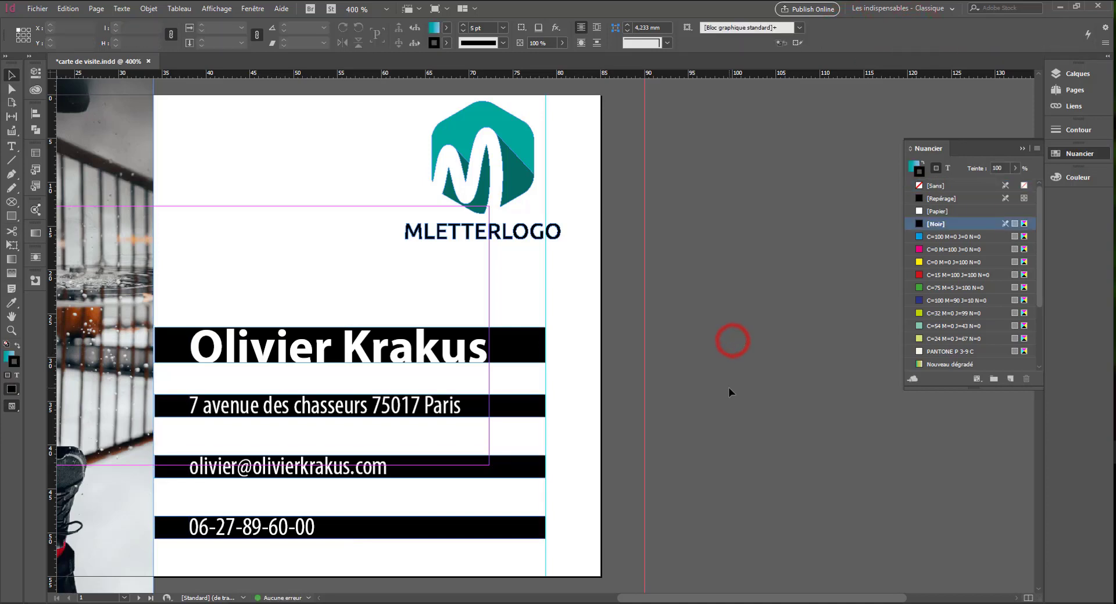
click(469, 145)
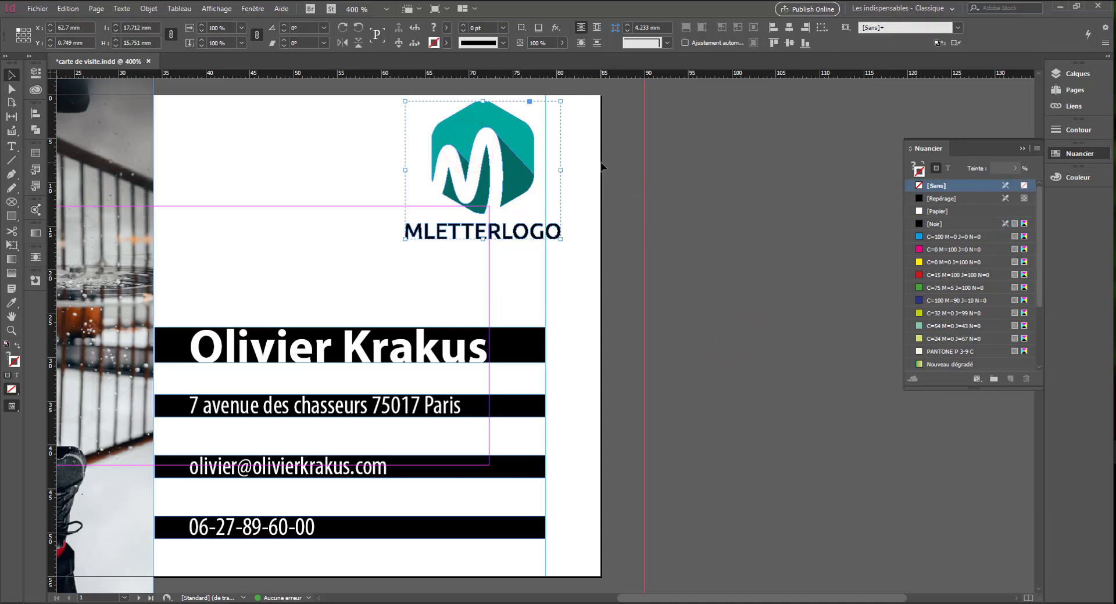
drag(640, 159, 407, 489)
drag(585, 552, 460, 193)
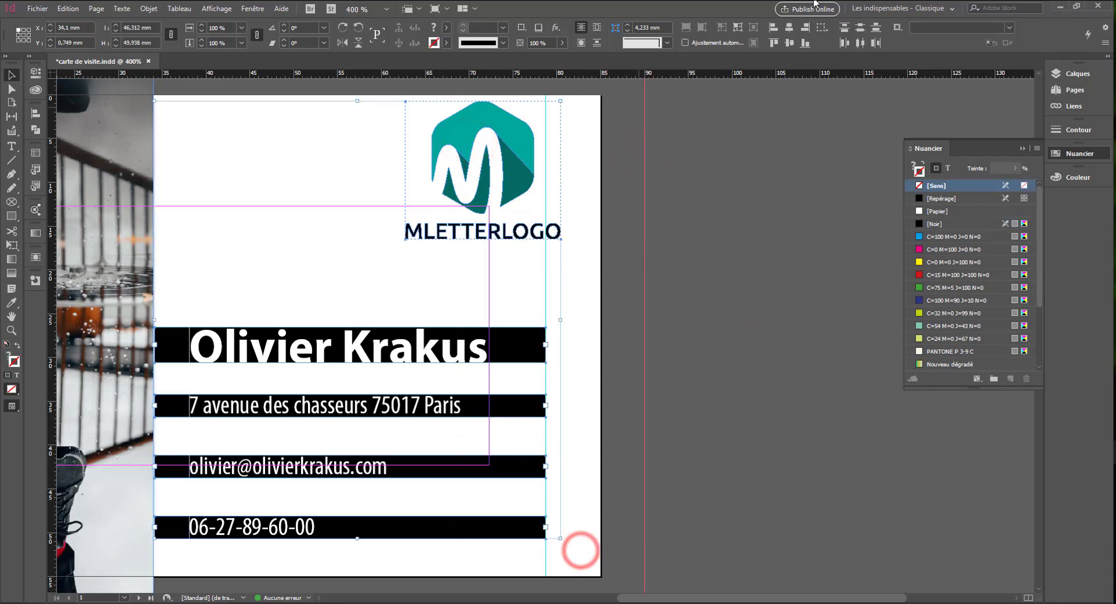
click(789, 27)
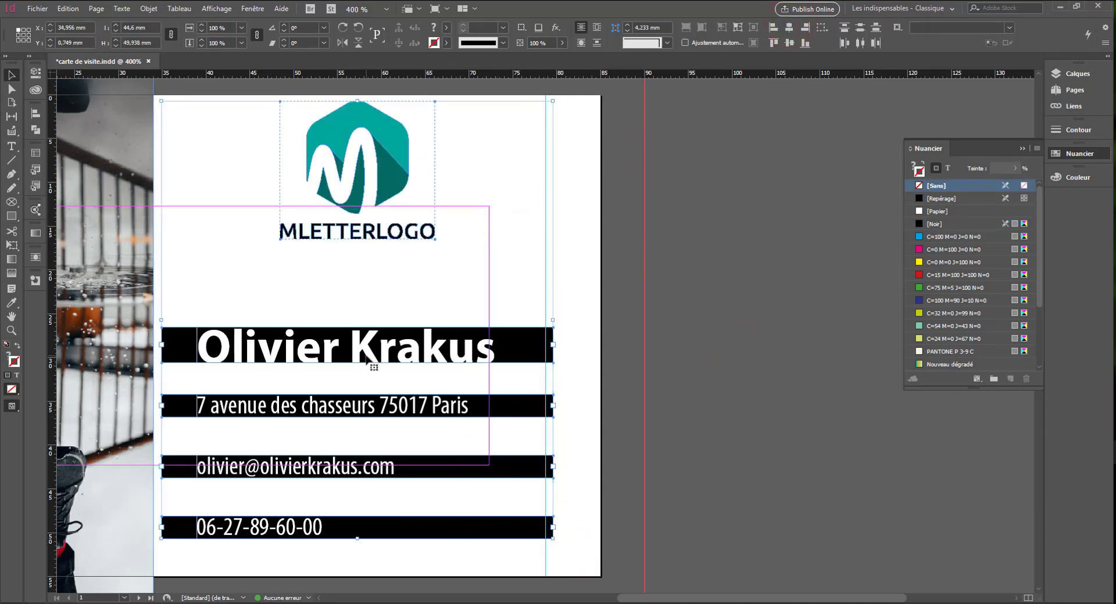
key(Left)
key(Left)
key(Left)
key(Left)
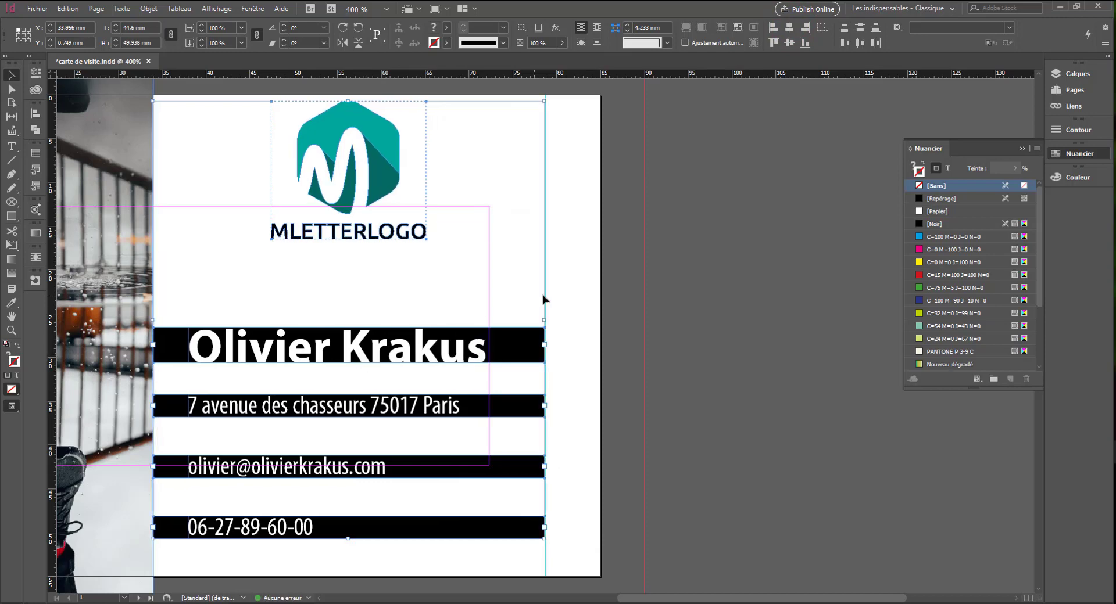
Move the logo lower on the card and fine-tune its position above the bars.
click(660, 279)
drag(371, 140, 371, 185)
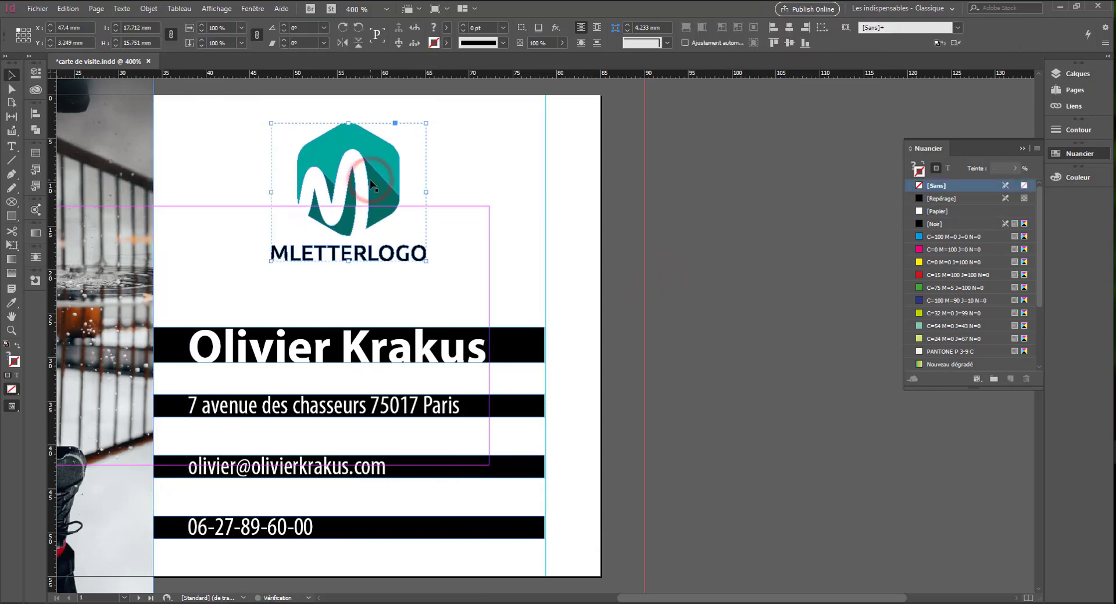
scroll(384, 204, down, 2)
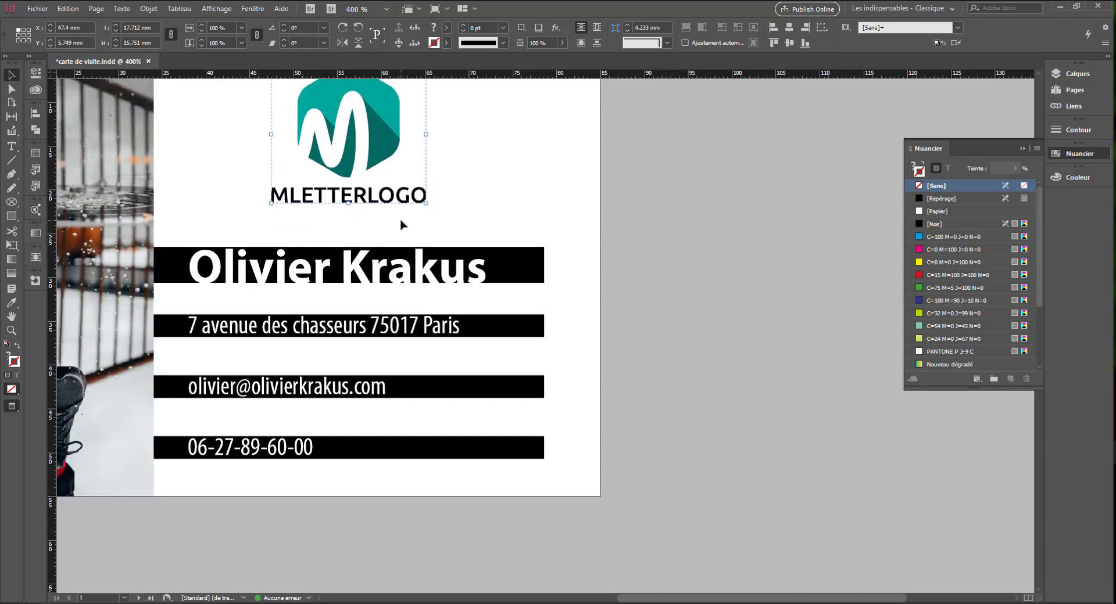
key(ctrl+minus)
key(ctrl+minus)
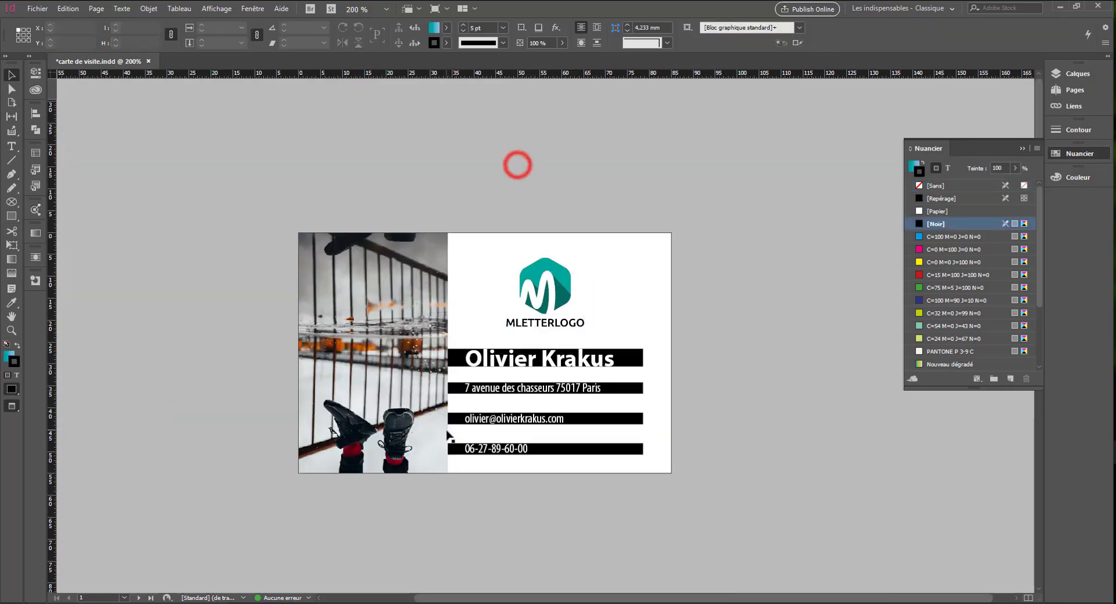
drag(549, 320, 550, 308)
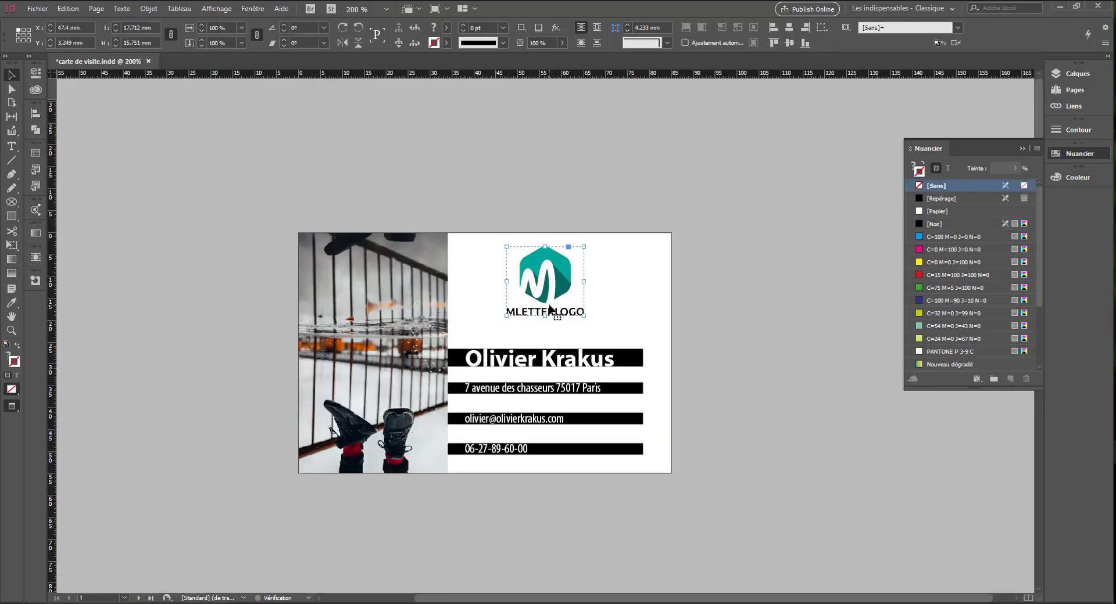
key(Down)
click(473, 179)
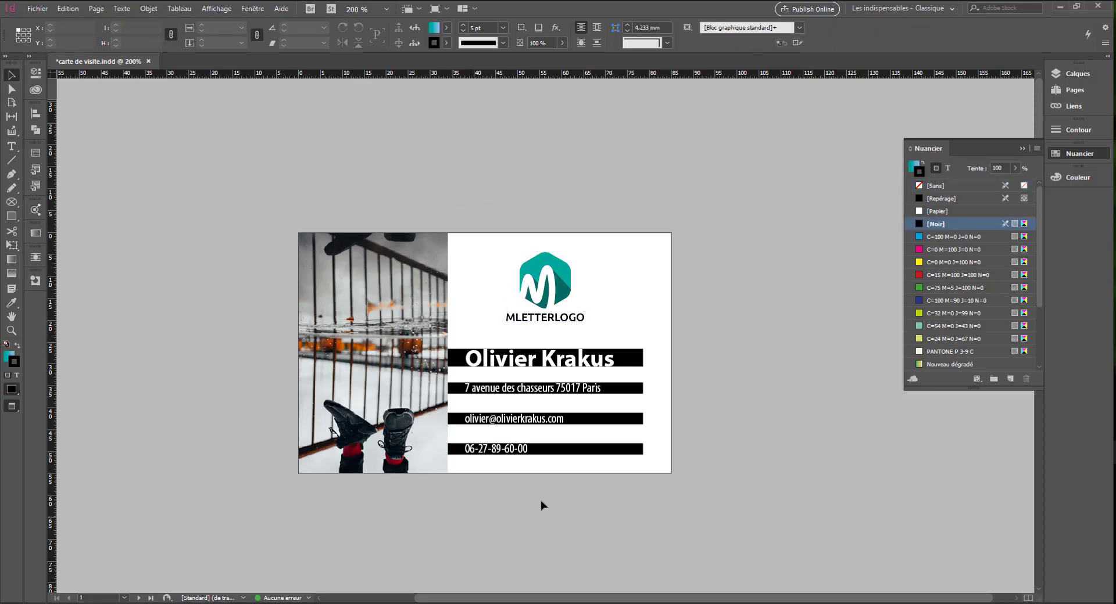
click(620, 360)
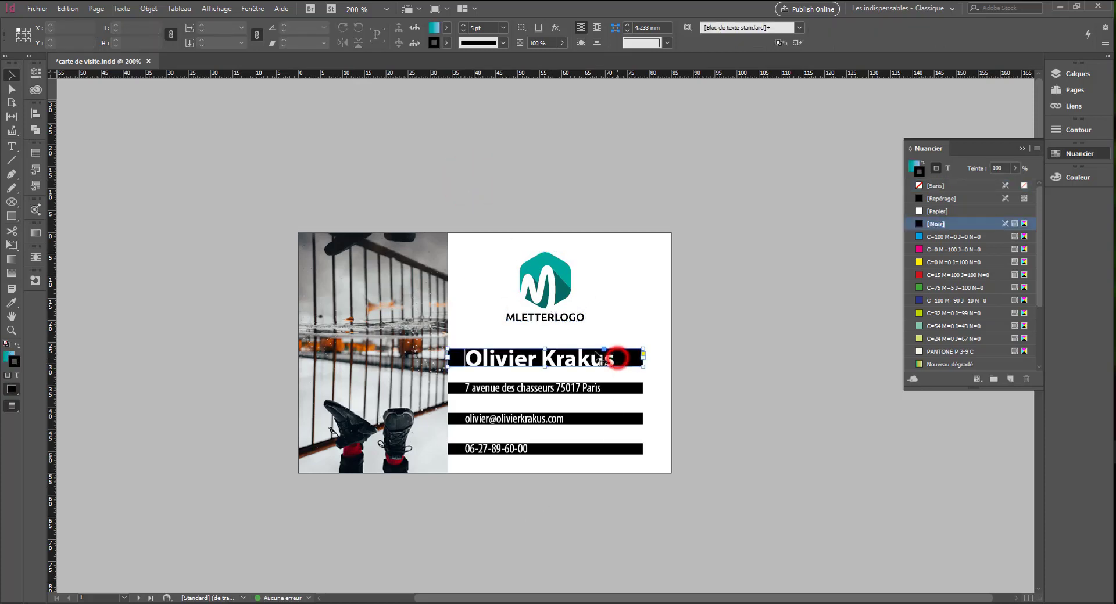
Unlink the proportions and make the name bar 6 mm tall.
click(527, 389)
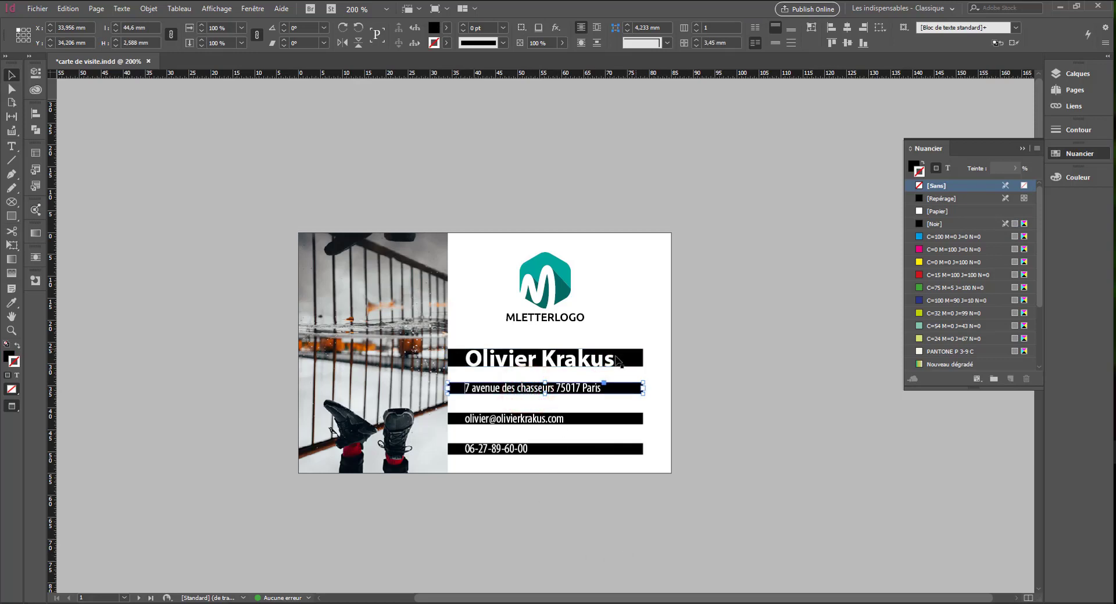
click(642, 357)
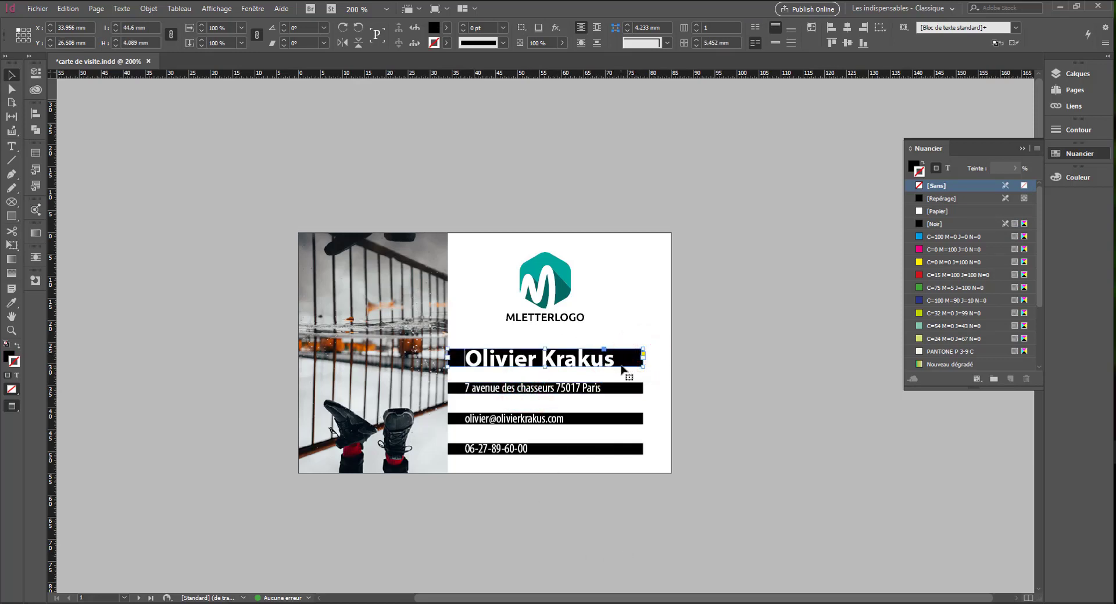
click(172, 36)
click(115, 41)
text(6)
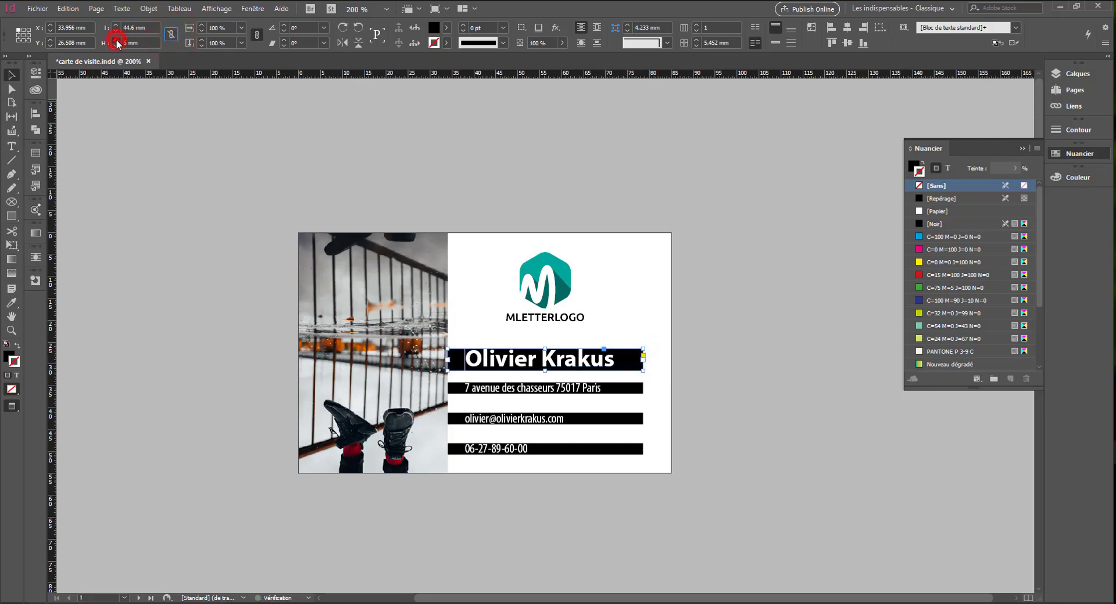
click(116, 46)
click(23, 35)
click(115, 40)
Set the address bar height to 4 mm and enlarge the email and phone bars.
click(618, 388)
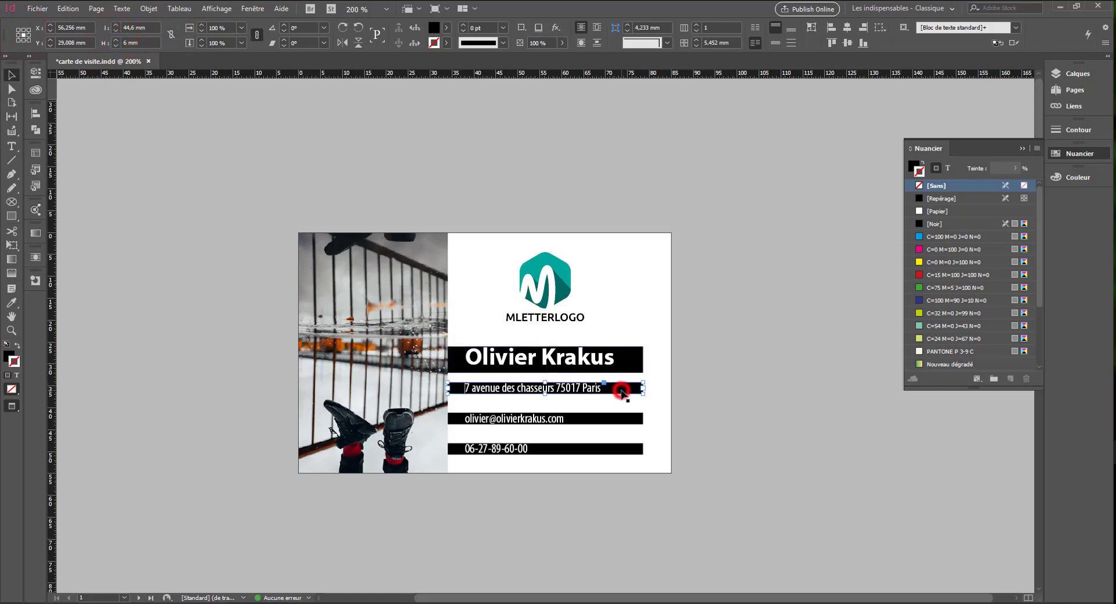
text(2,588)
click(116, 42)
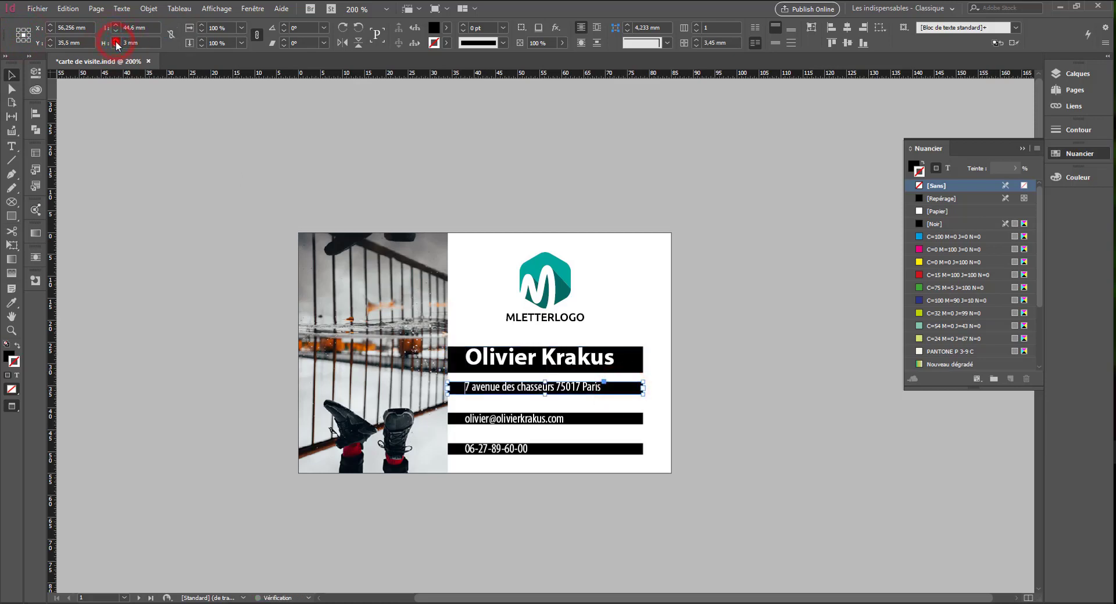
click(116, 41)
click(594, 420)
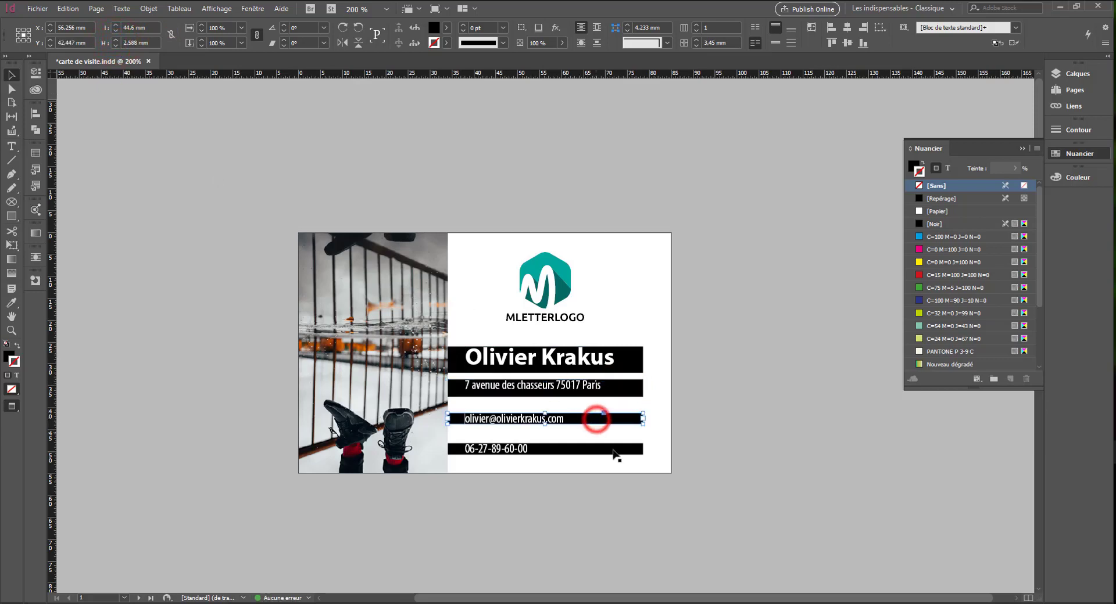
shift+click(615, 453)
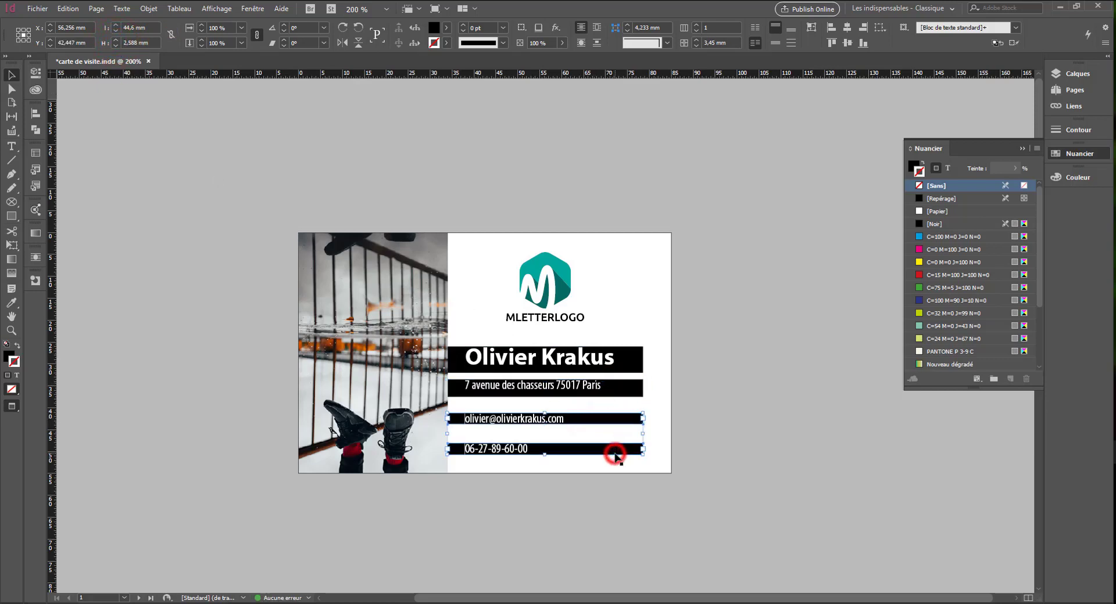
click(117, 41)
text(10)
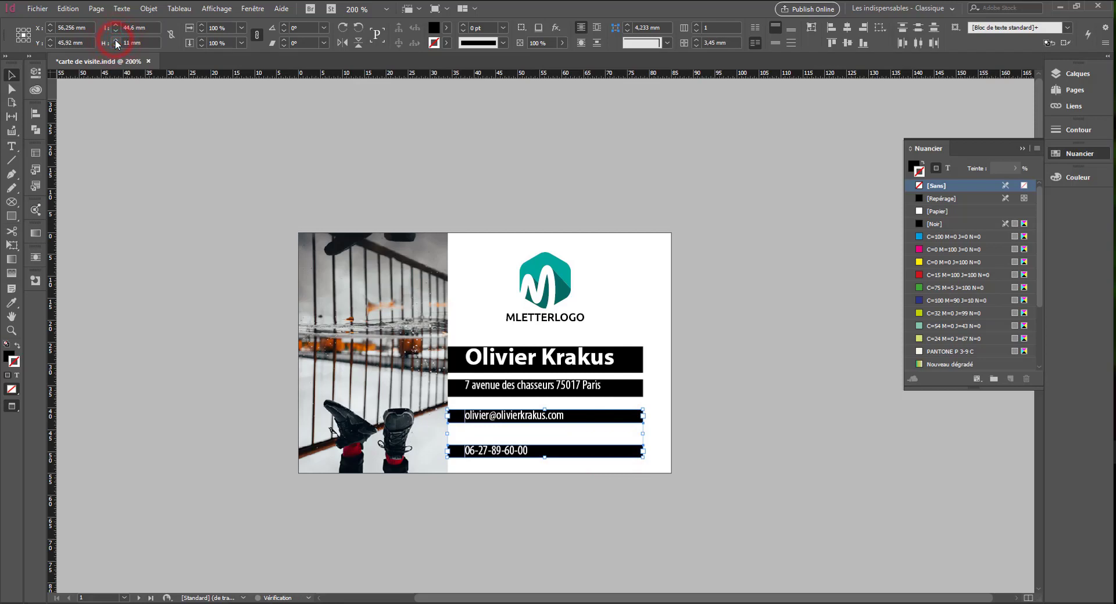
Set the email and phone bars to 4 mm high each, then select all four bars.
click(678, 414)
click(621, 423)
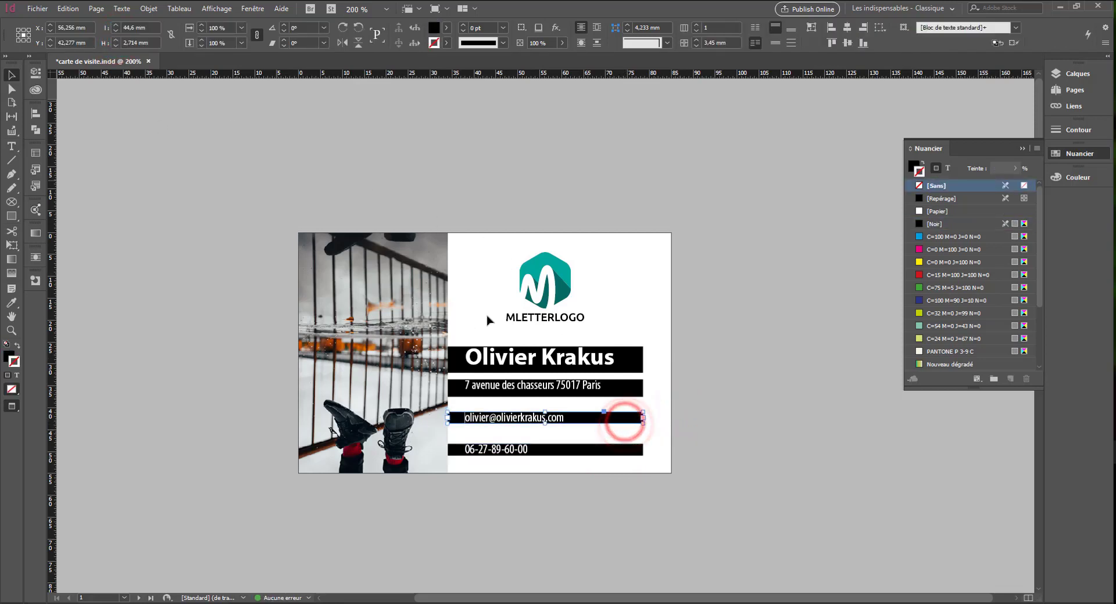
click(703, 428)
click(632, 424)
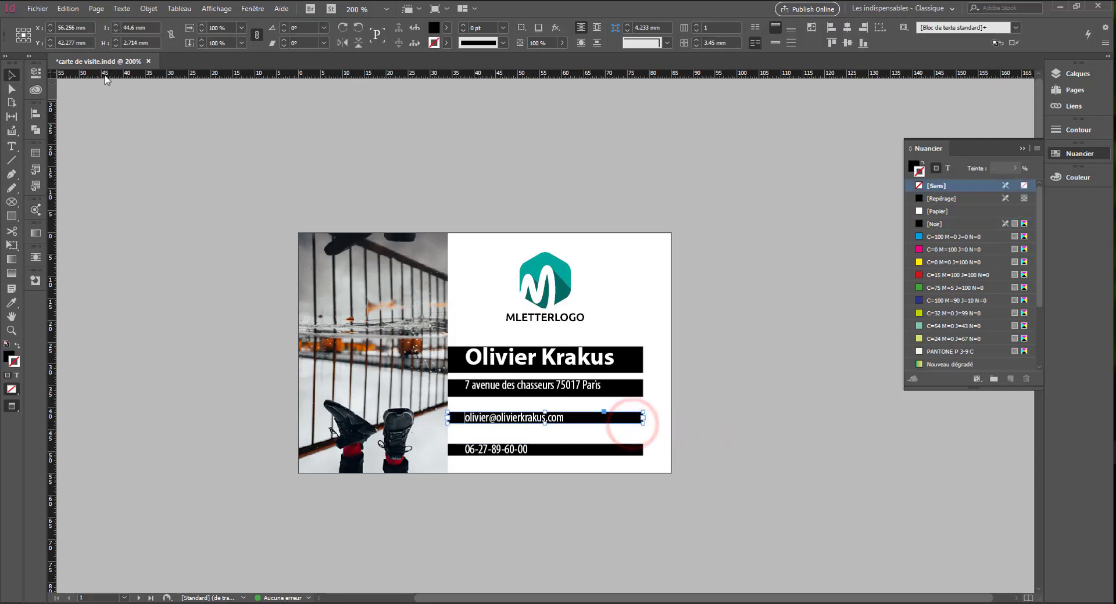
click(117, 40)
text(4)
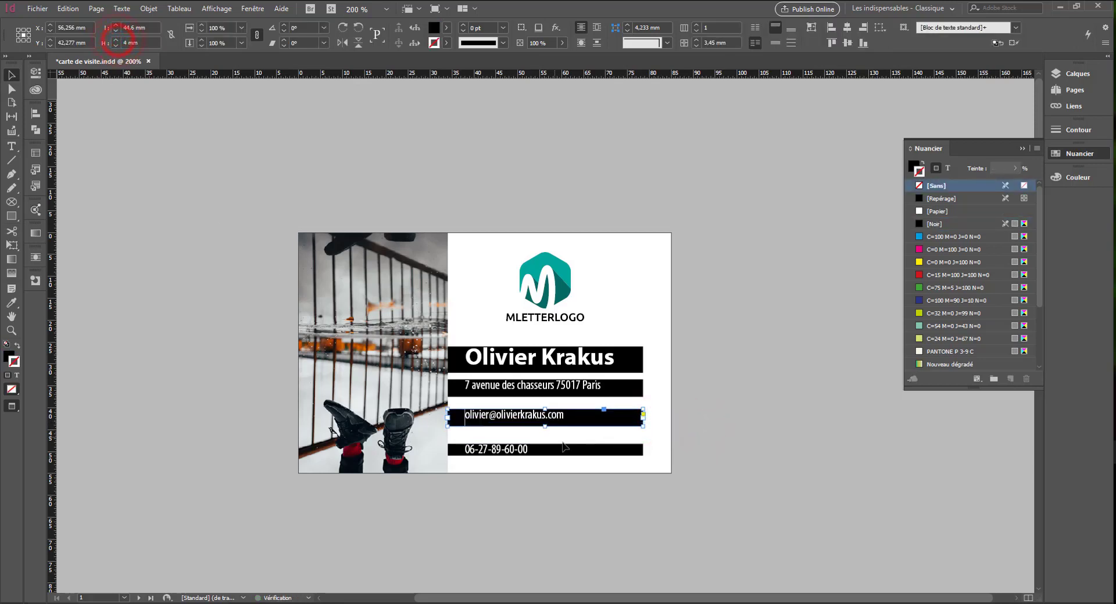
click(580, 452)
click(116, 39)
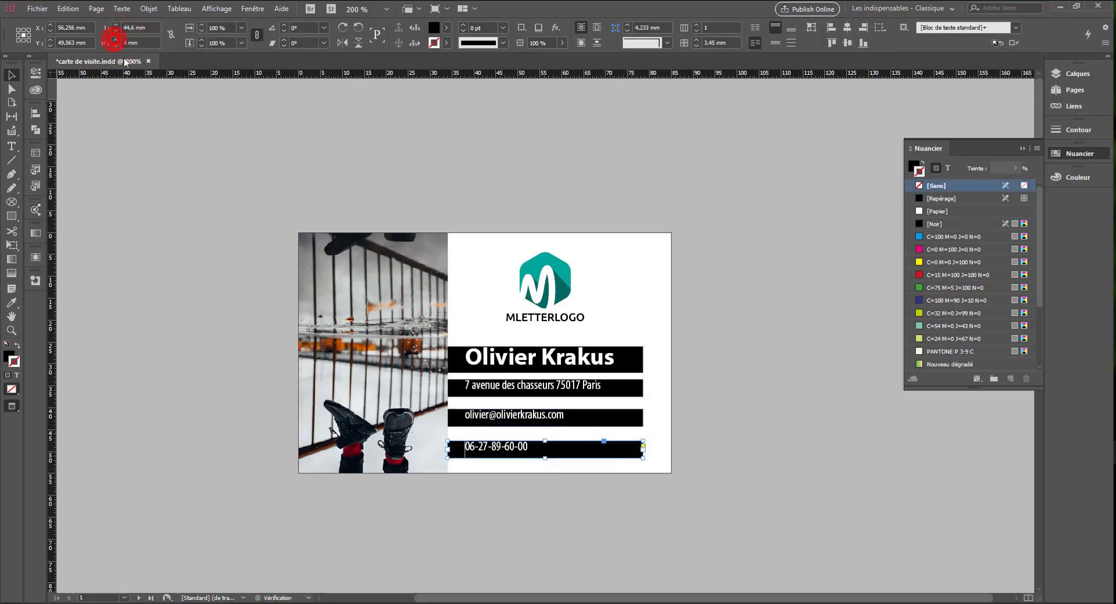
click(671, 333)
drag(705, 341, 625, 501)
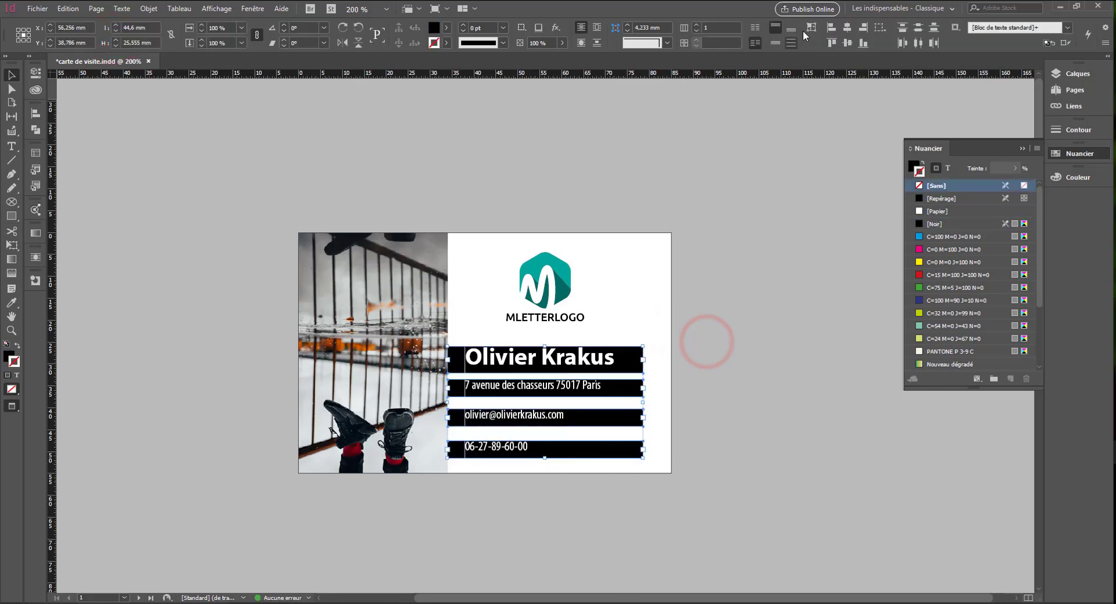
Distribute the four bars by vertical centres and centre their text vertically, then deselect.
click(918, 27)
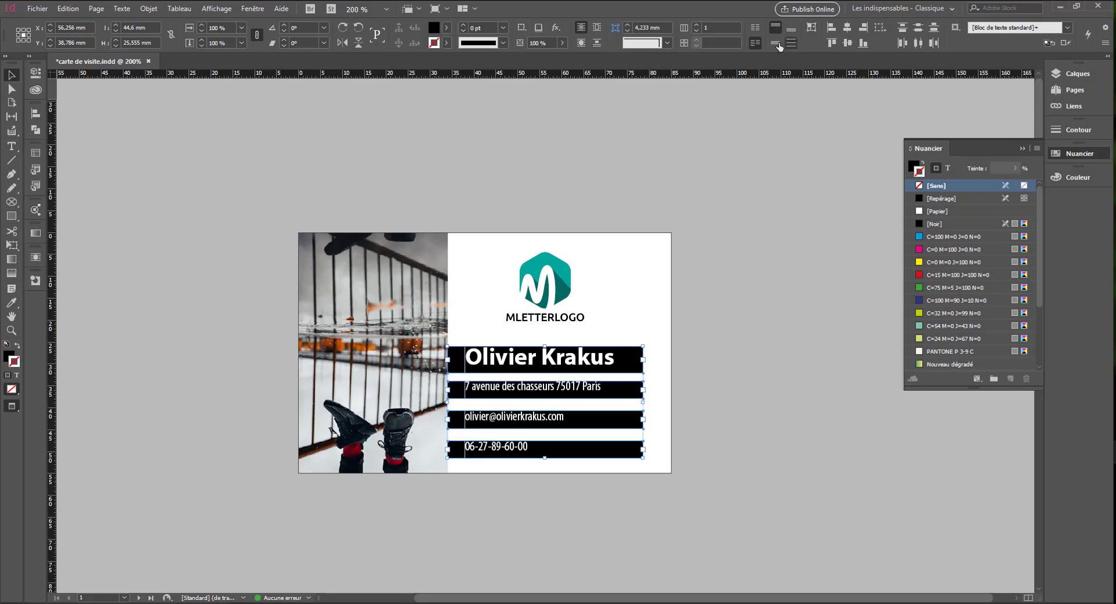
click(776, 46)
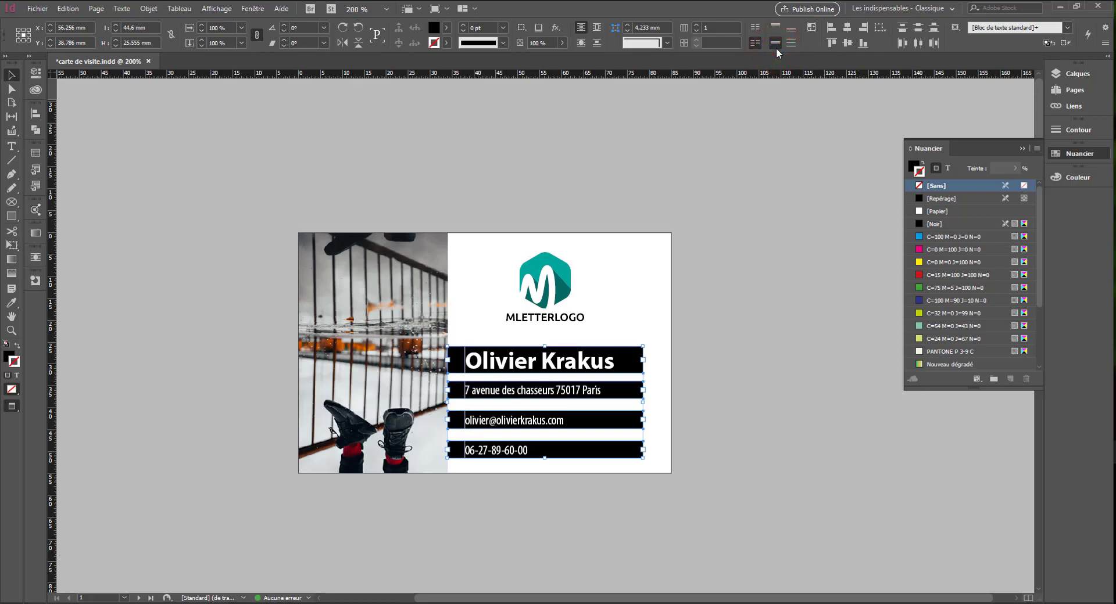
click(779, 312)
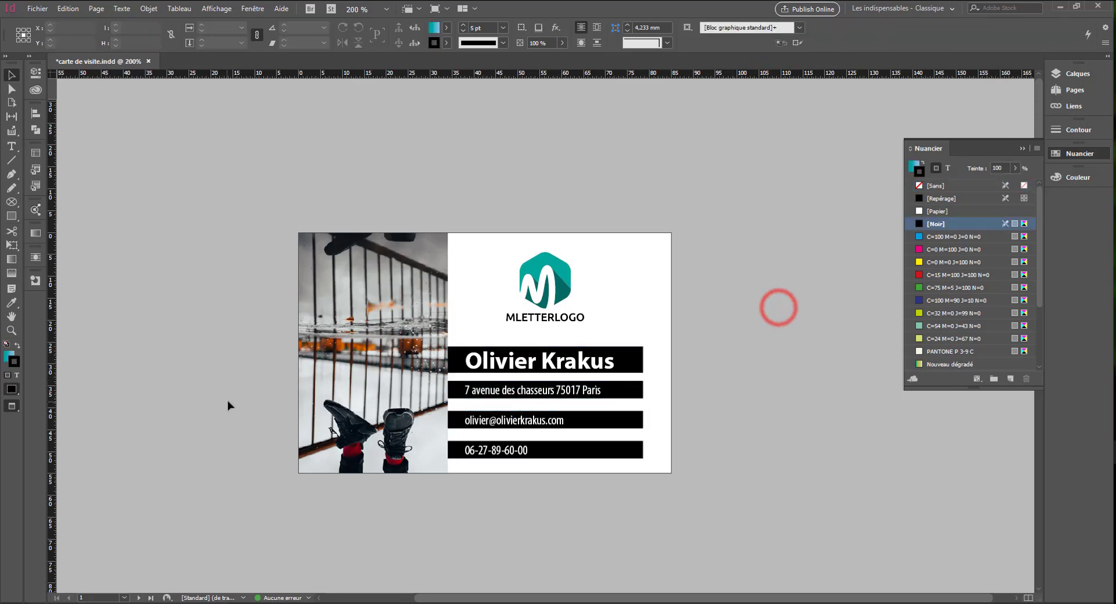
Review both card pages and save carte de visite.indd with Ctrl+S.
scroll(202, 339, down, 3)
scroll(202, 338, down, 3)
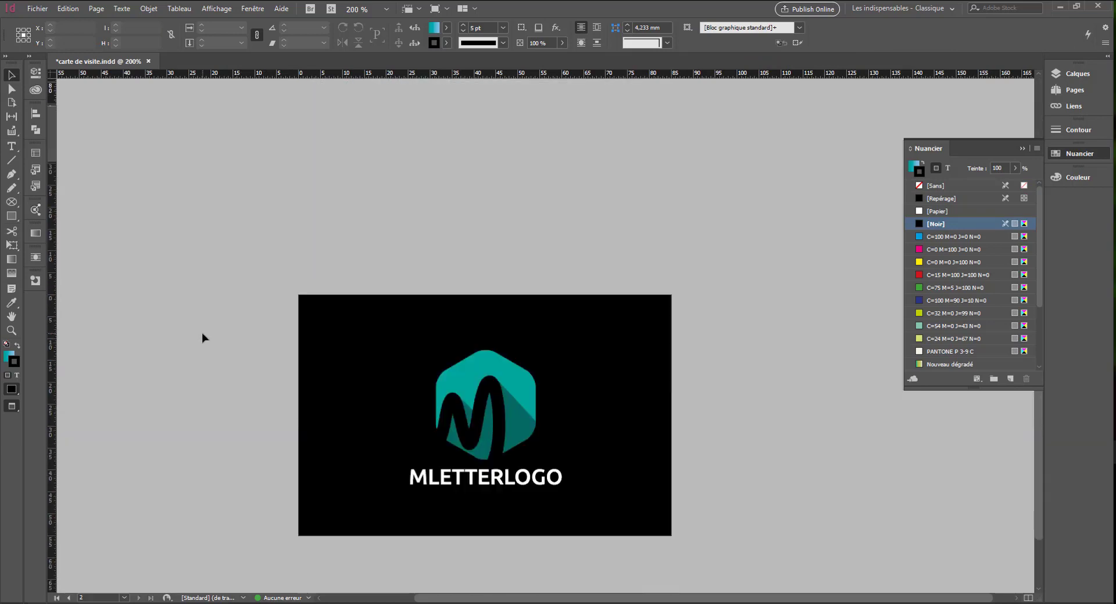
scroll(738, 485, up, 3)
scroll(738, 486, up, 3)
scroll(738, 485, up, 2)
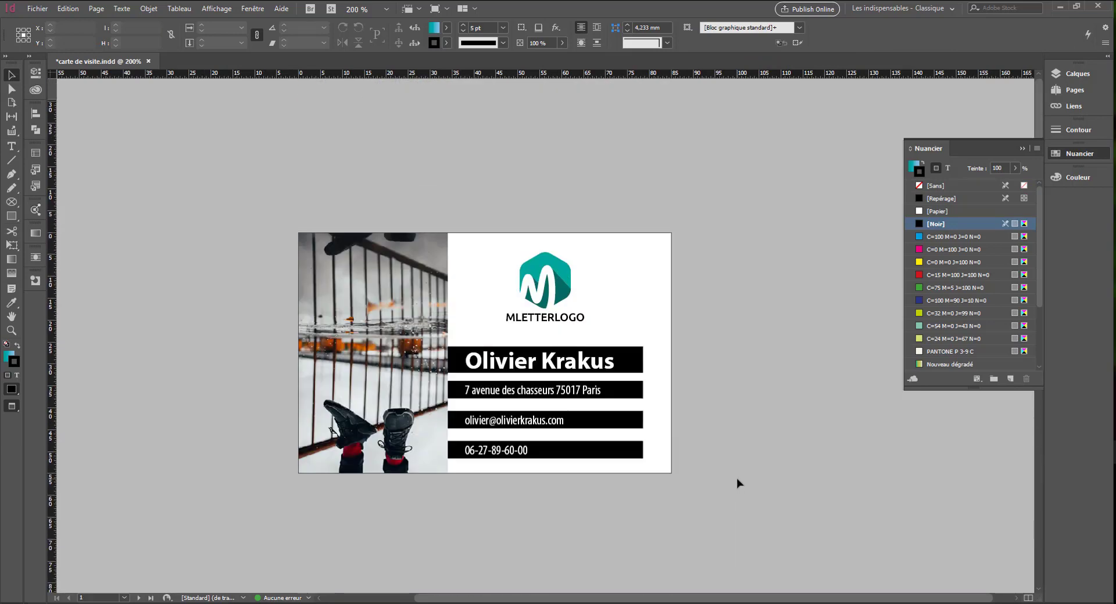
scroll(735, 482, down, 1)
scroll(736, 482, down, 2)
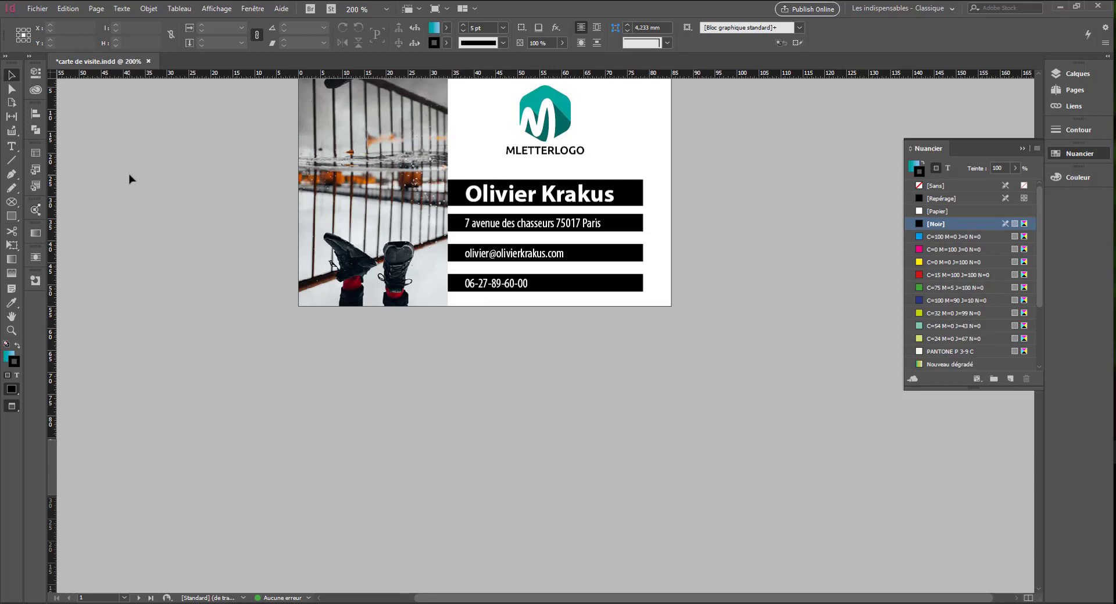
key(ctrl+s)
scroll(281, 411, up, 3)
scroll(267, 414, down, 3)
scroll(267, 412, down, 1)
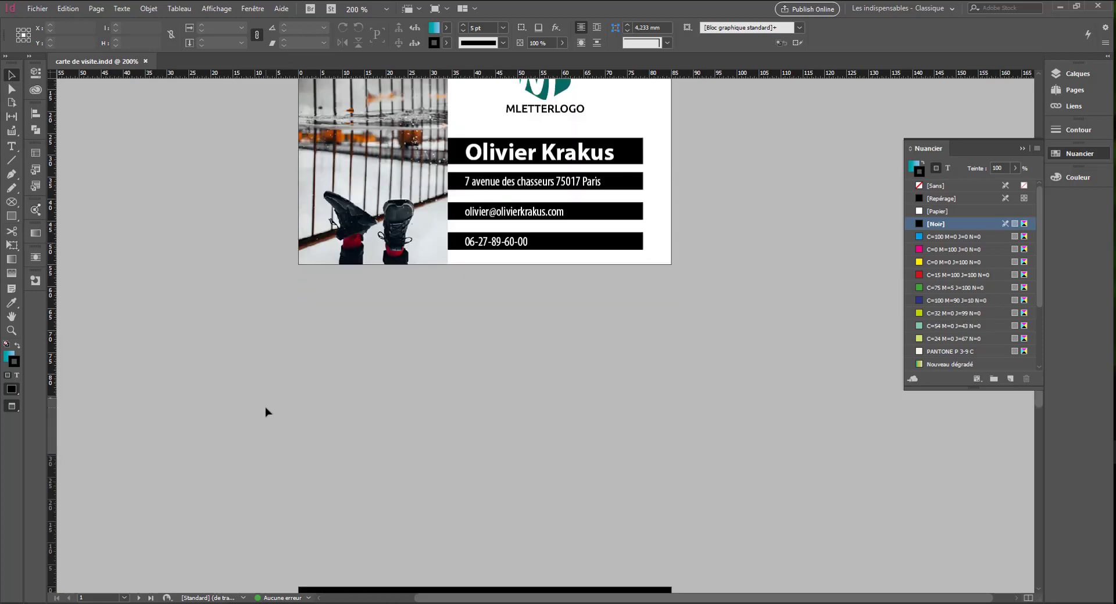
scroll(273, 401, up, 1)
scroll(285, 393, up, 1)
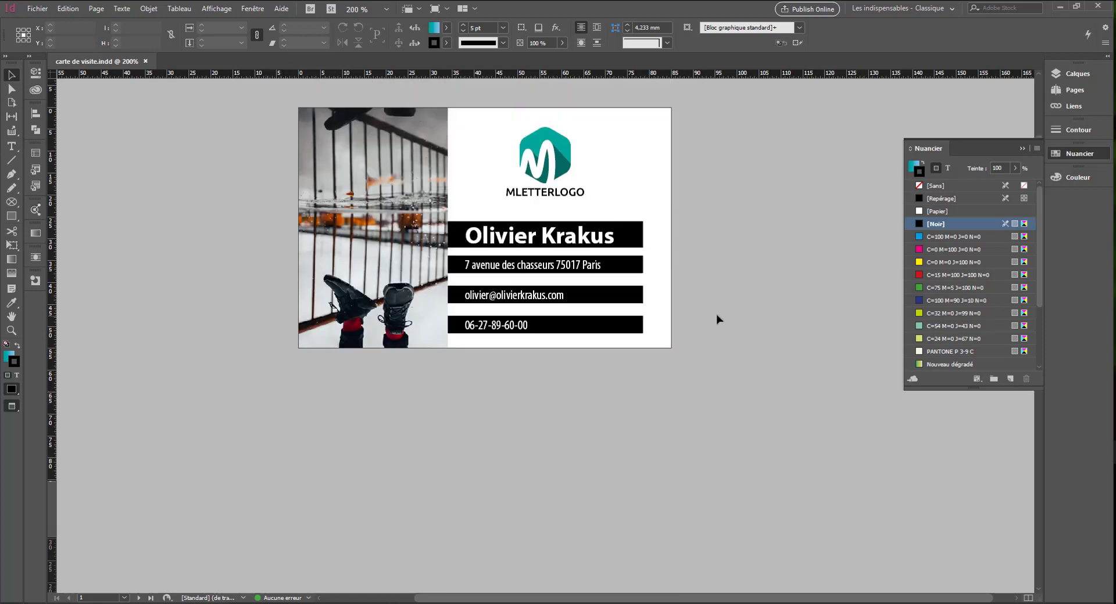
Select the left photo and show its JPEG link details in the Liens panel.
click(407, 142)
click(1074, 107)
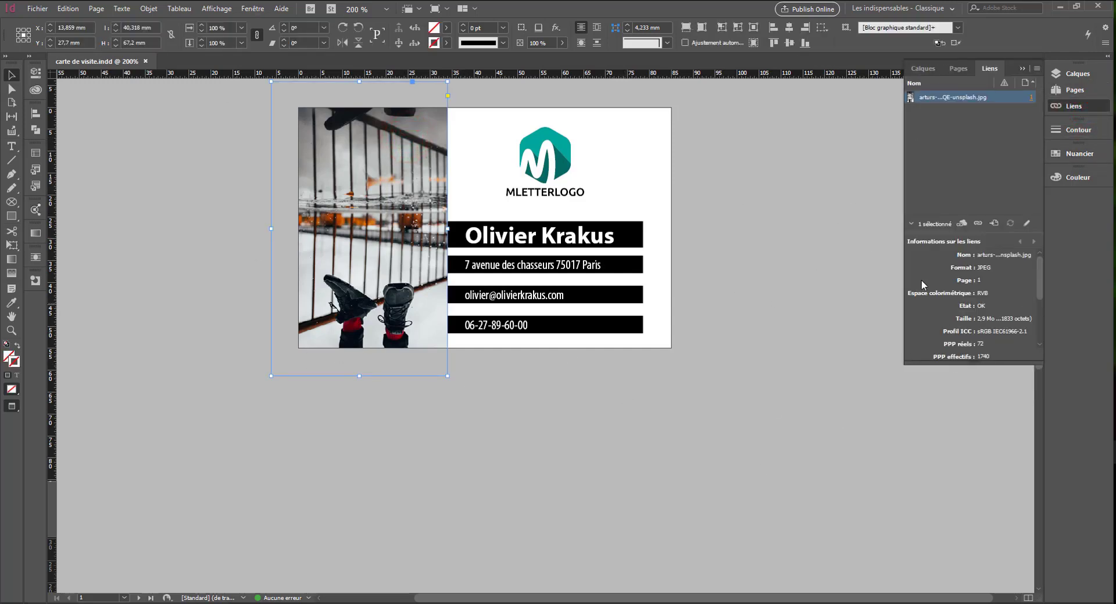
scroll(153, 273, up, 3)
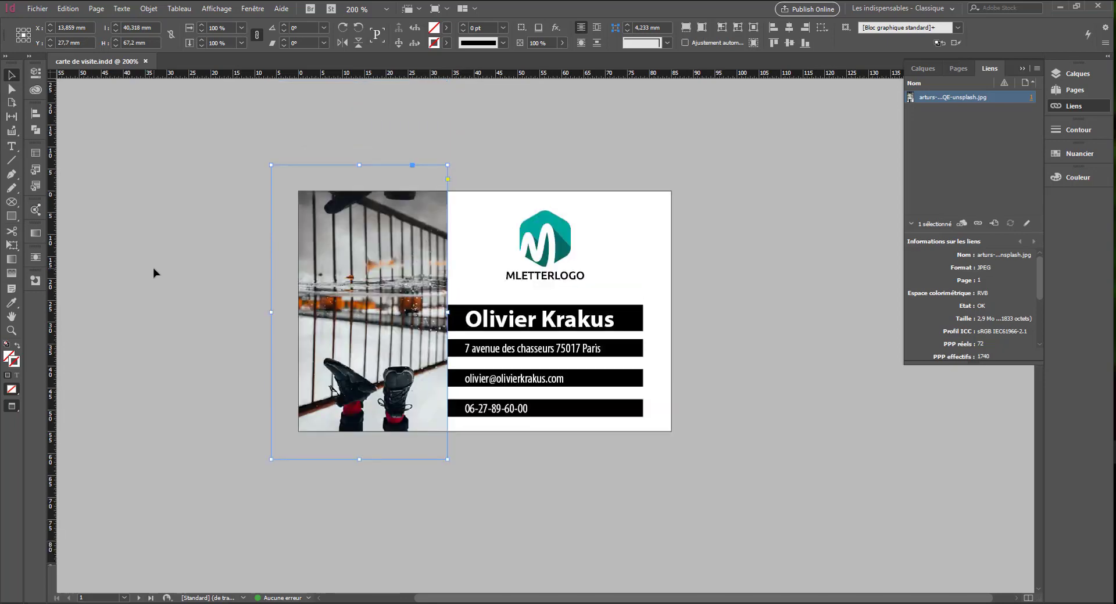
scroll(155, 267, down, 3)
scroll(259, 387, down, 9)
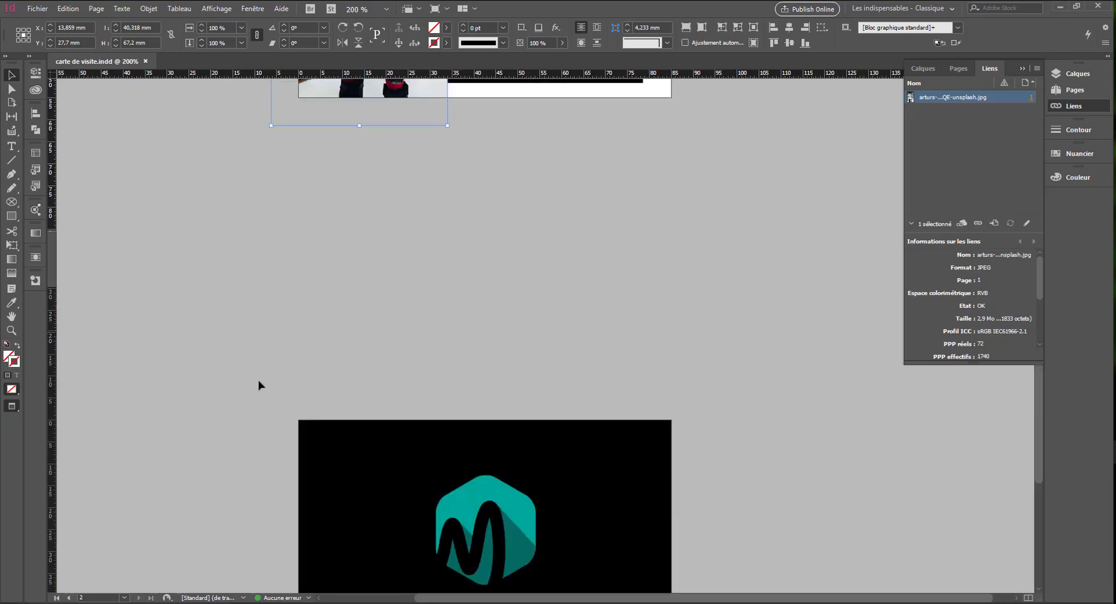
scroll(379, 304, down, 6)
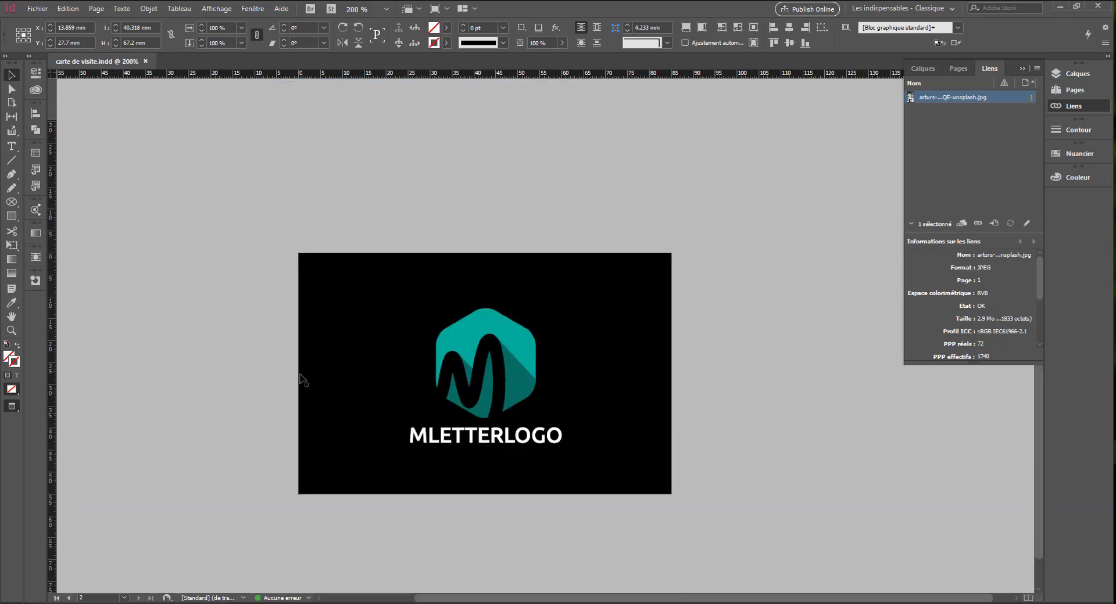
Select the logo frame on the black card back on page 2.
click(652, 296)
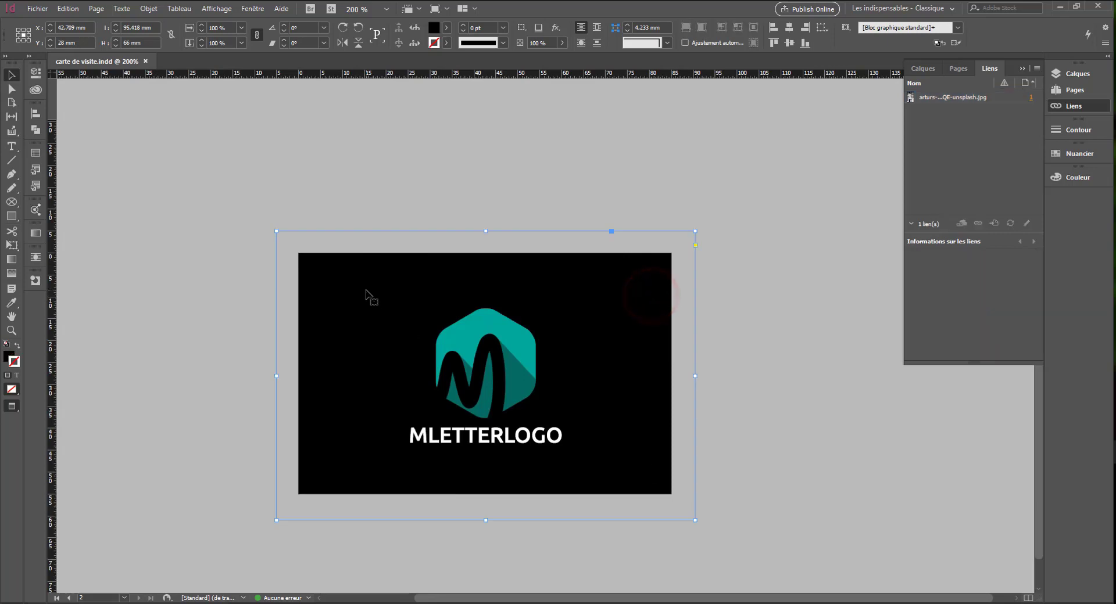
scroll(294, 294, up, 1)
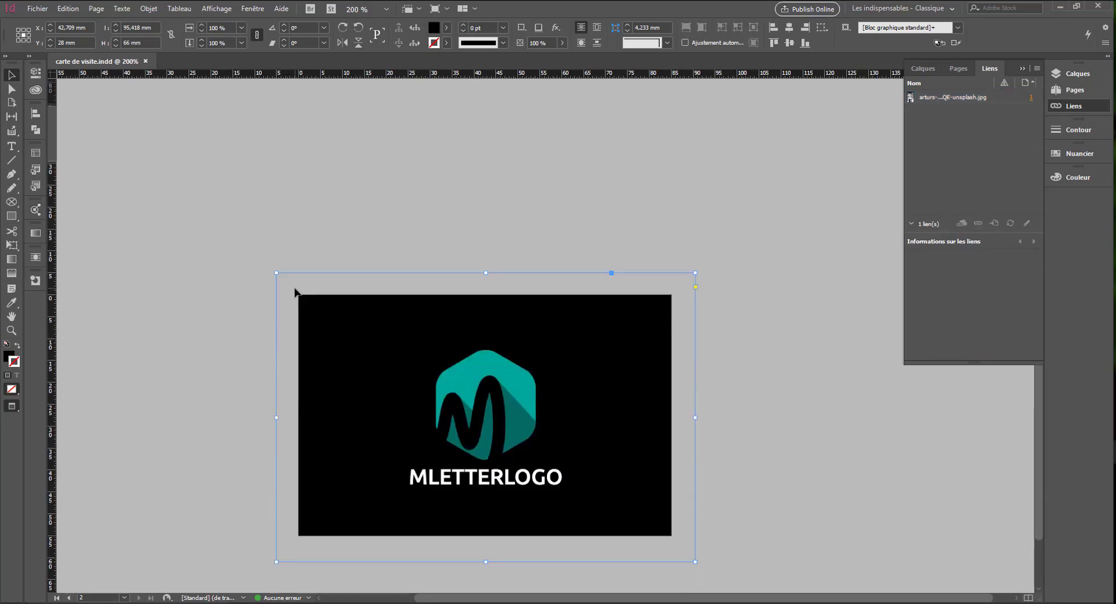
scroll(302, 291, down, 2)
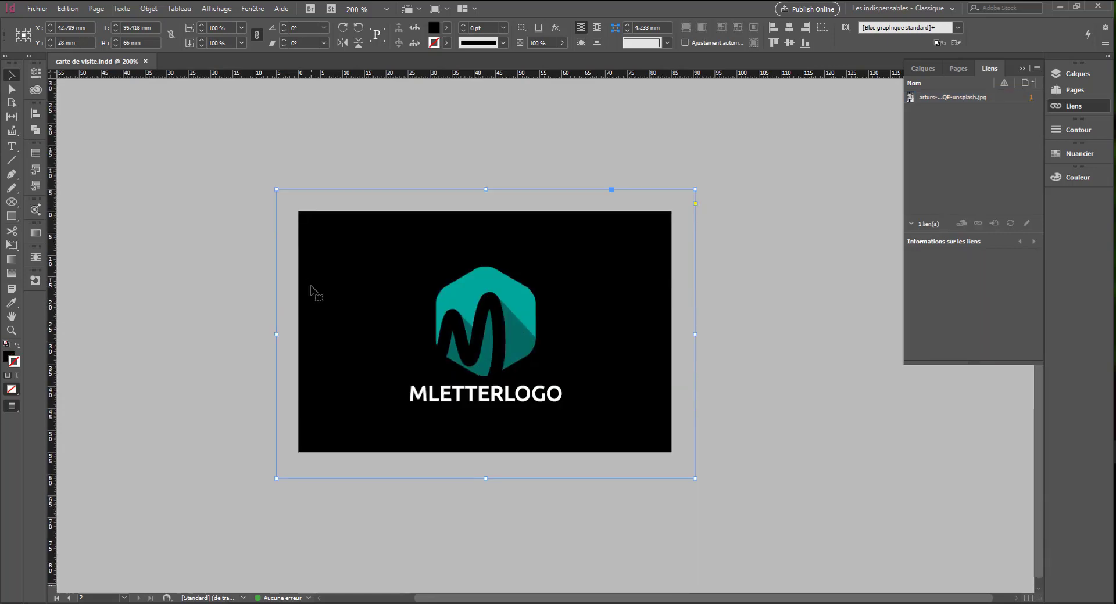